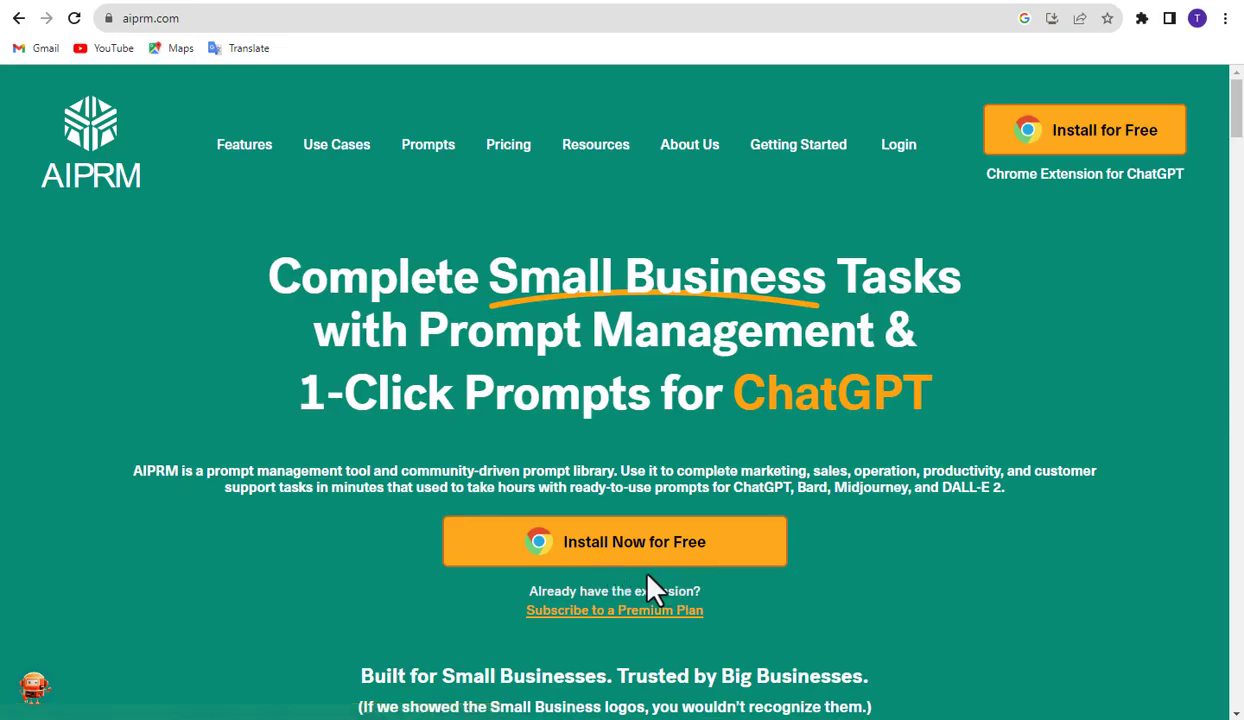
Search the AIPRM prompt library for 'youtube', browse the results, then search for 'story' instead.
{"action": "type", "text": "you"}
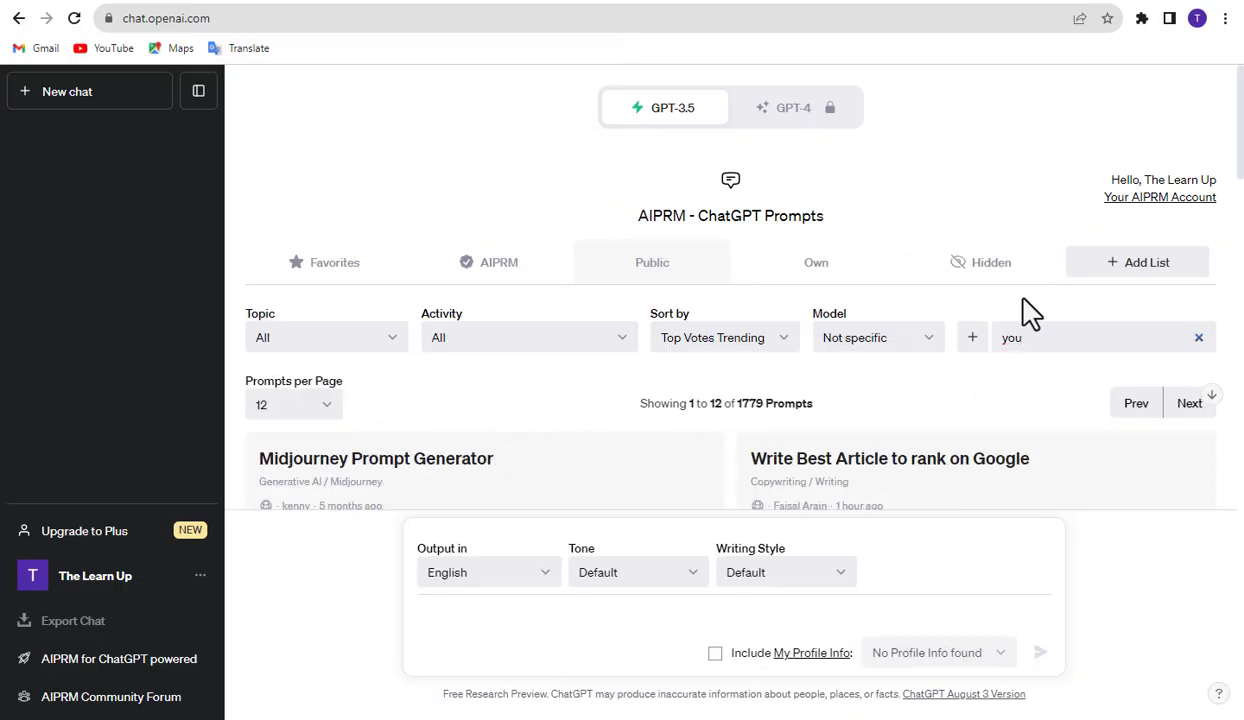
{"action": "type", "text": "tube"}
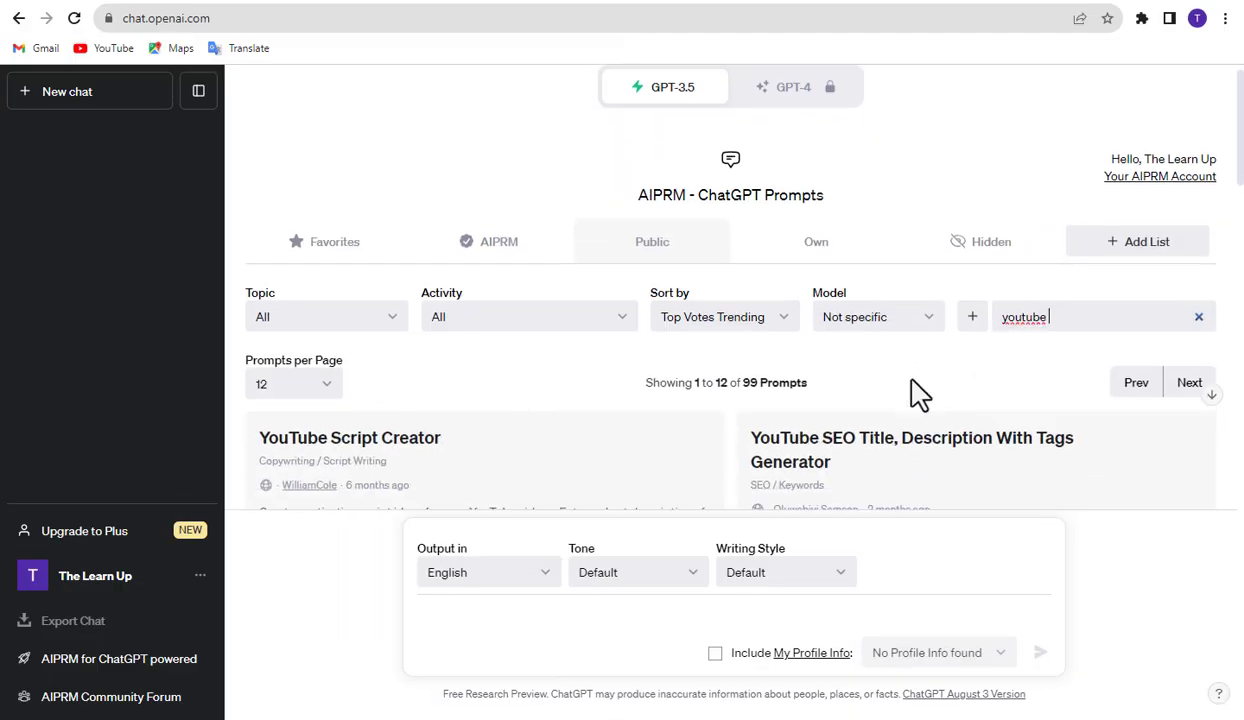
{"action": "scroll", "coordinate": [880, 360], "scroll_direction": "down", "scroll_amount": 2}
{"action": "scroll", "coordinate": [880, 370], "scroll_direction": "down", "scroll_amount": 2}
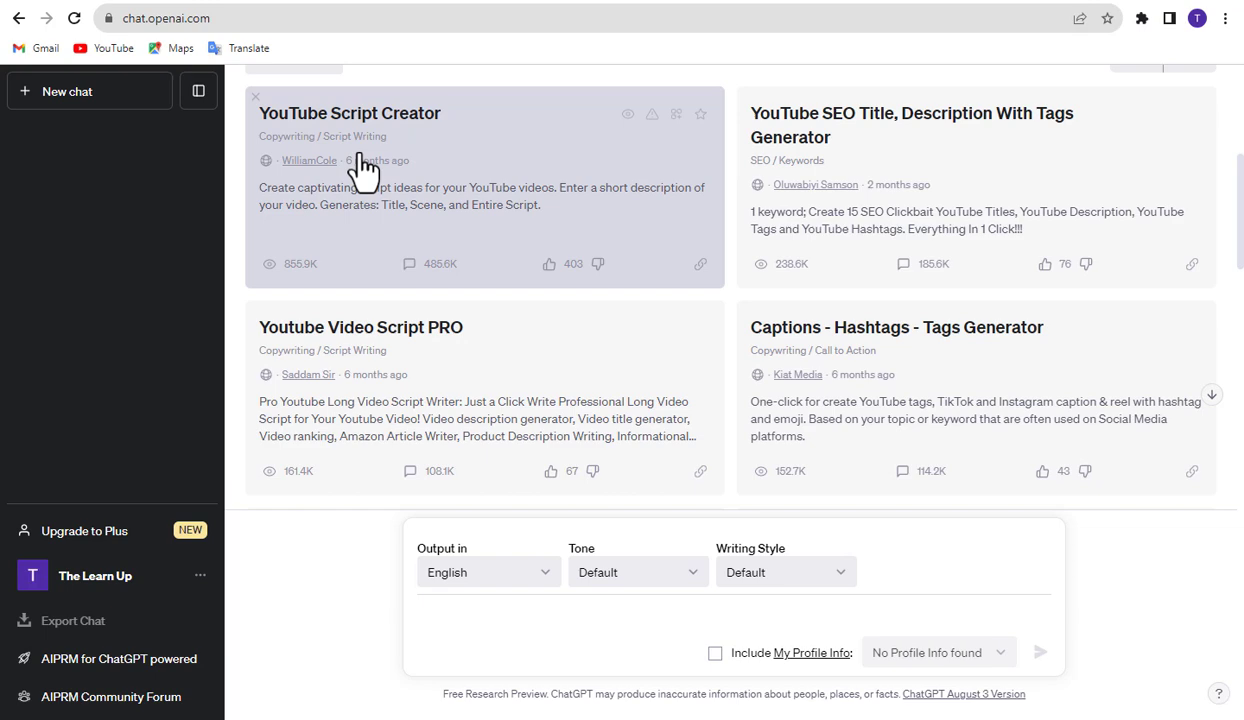
{"action": "scroll", "coordinate": [695, 389], "scroll_direction": "down", "scroll_amount": 3}
{"action": "scroll", "coordinate": [897, 290], "scroll_direction": "up", "scroll_amount": 1}
{"action": "scroll", "coordinate": [897, 290], "scroll_direction": "up", "scroll_amount": 10}
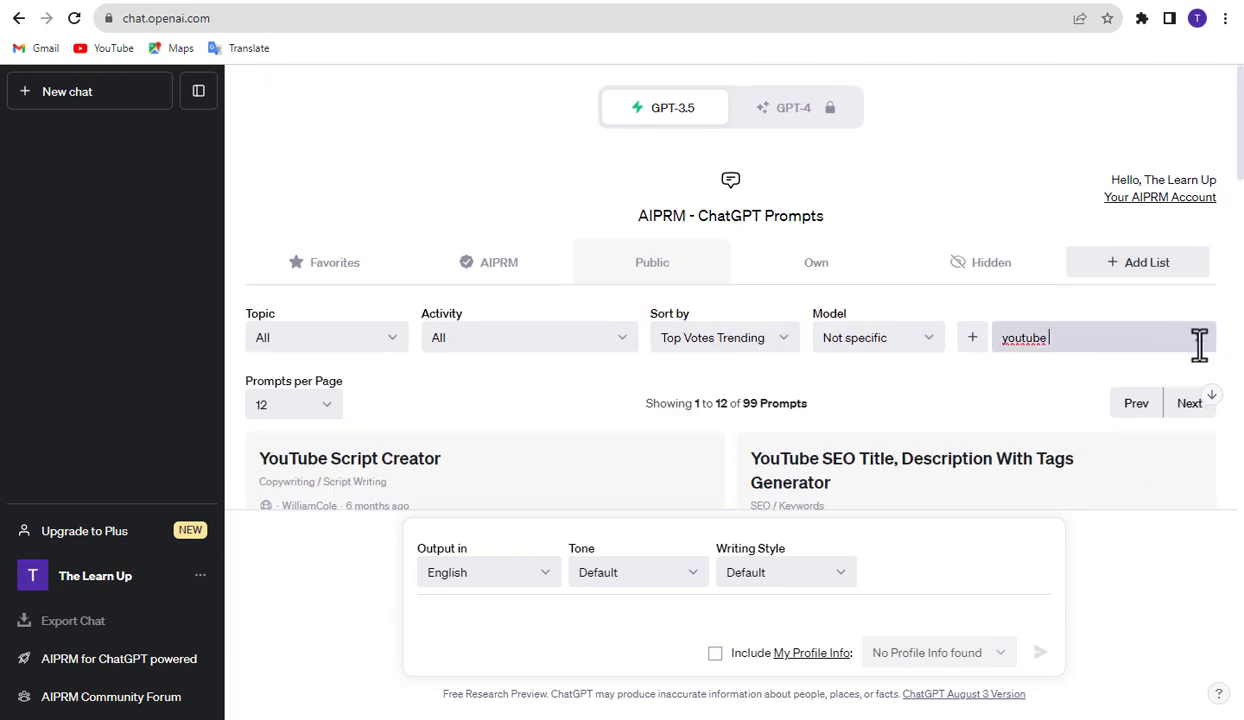
{"action": "key", "text": "BackSpace"}
{"action": "key", "text": "BackSpace"}
{"action": "key", "text": "BackSpace"}
{"action": "type", "text": "ry"}
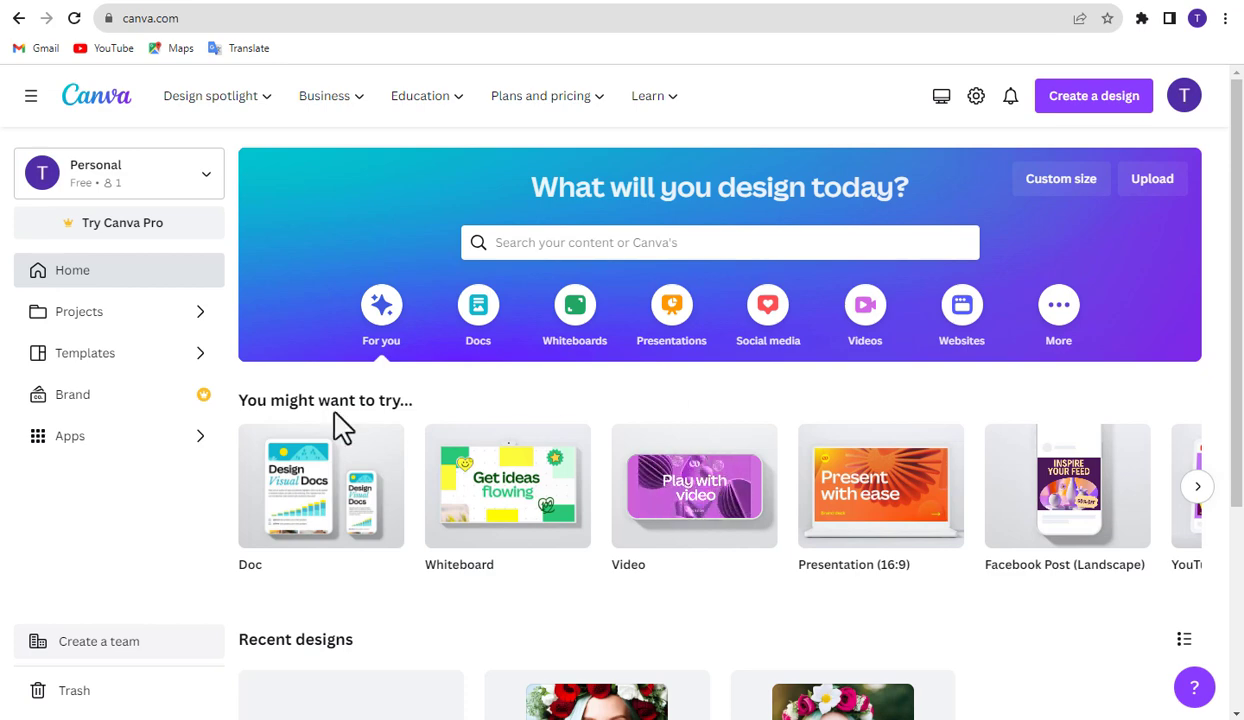
Search Canva's full app list for 'mojo' and open the Mojo AI art generator details.
{"action": "left_click", "coordinate": [120, 445]}
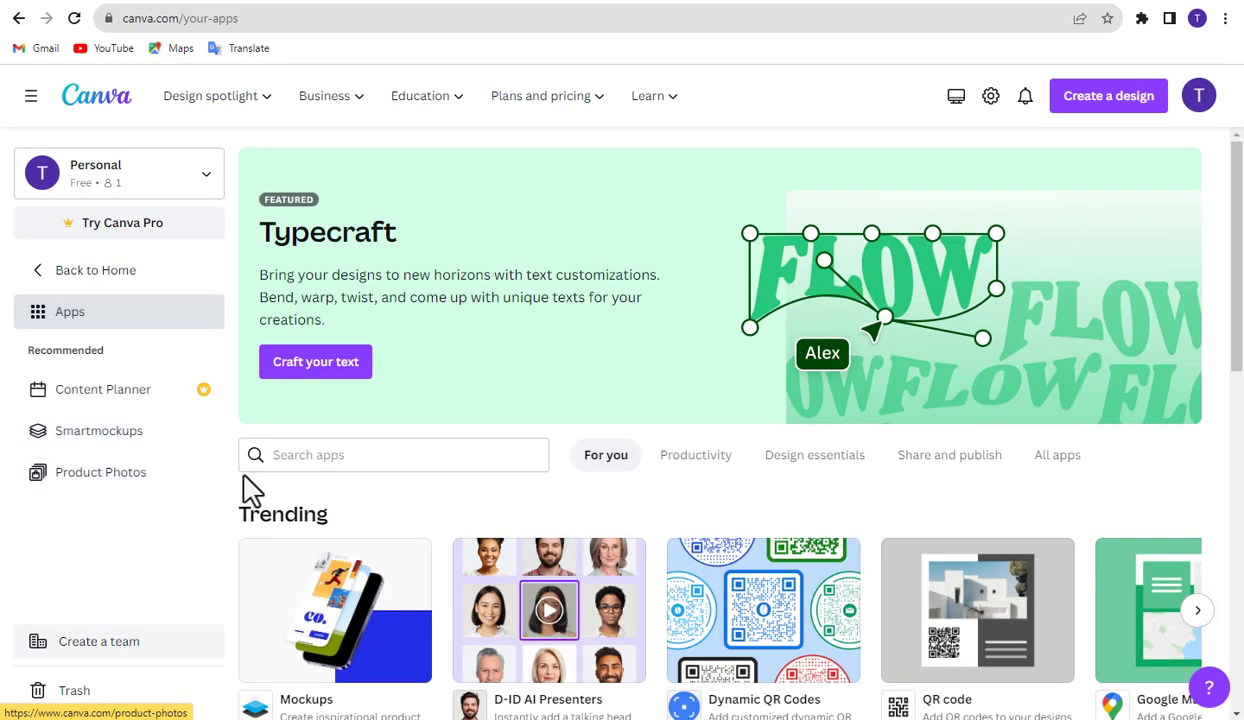
{"action": "left_click", "coordinate": [1052, 456]}
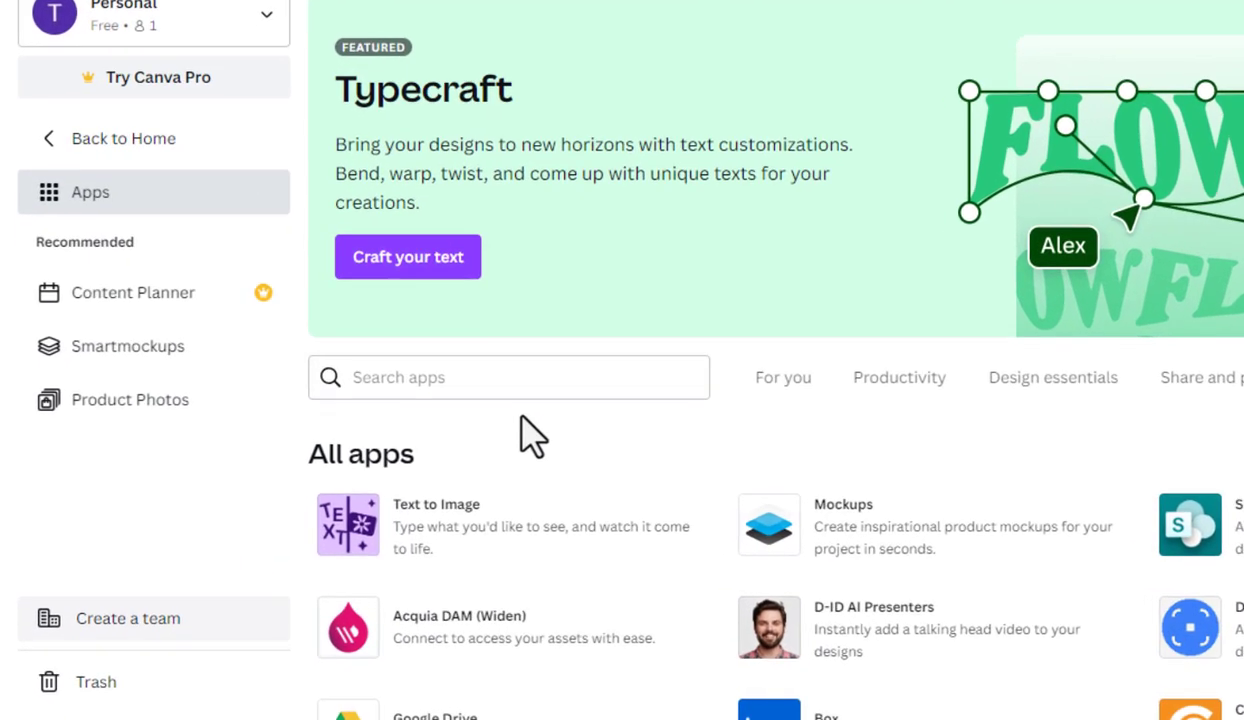
{"action": "left_click", "coordinate": [388, 458]}
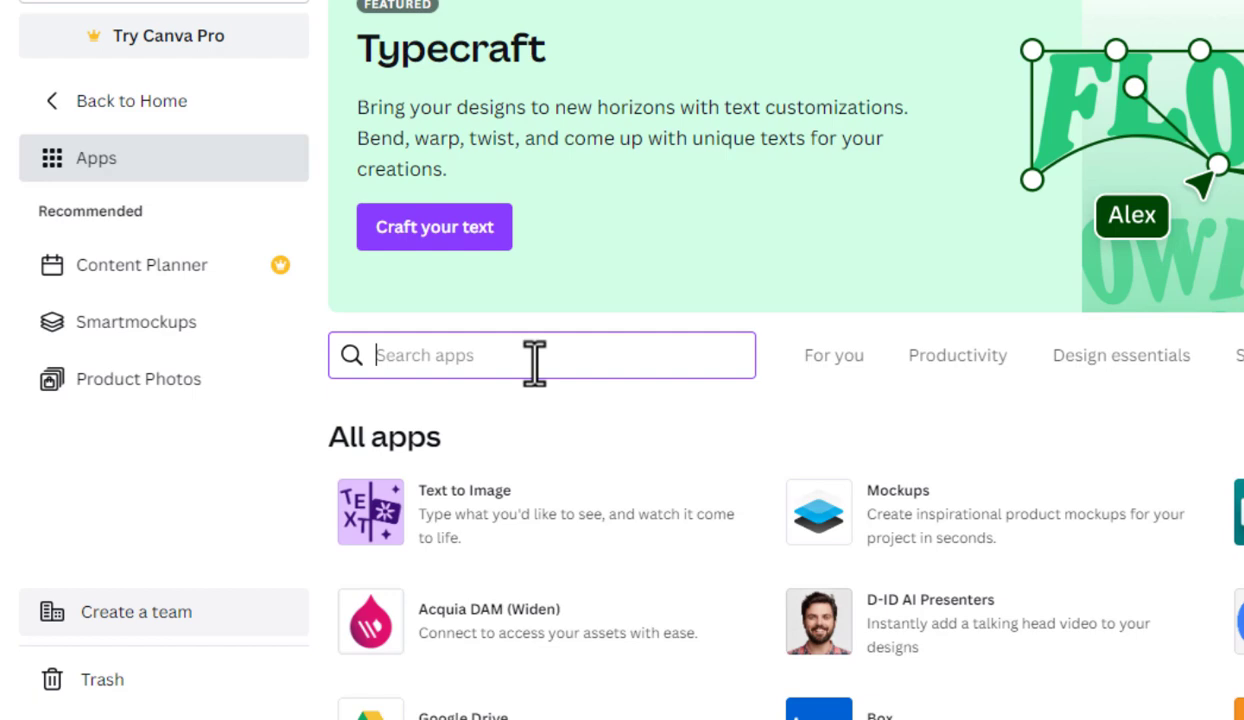
{"action": "type", "text": "mojo"}
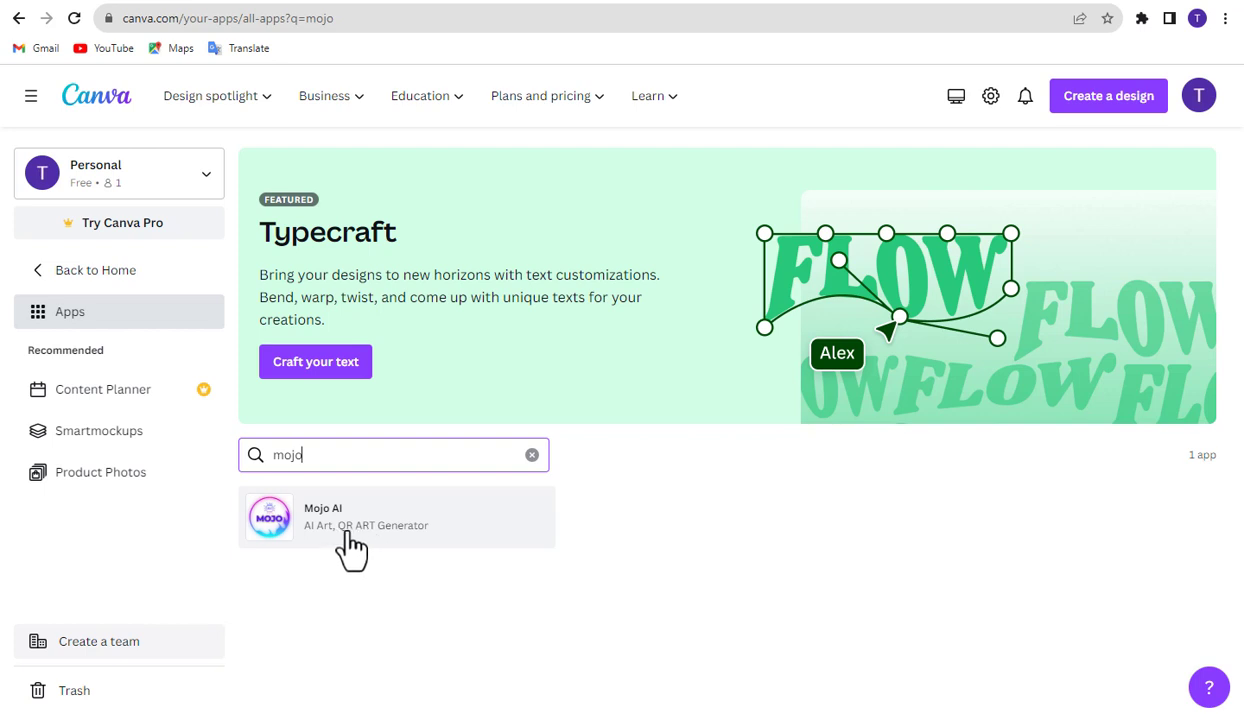
{"action": "left_click", "coordinate": [350, 545]}
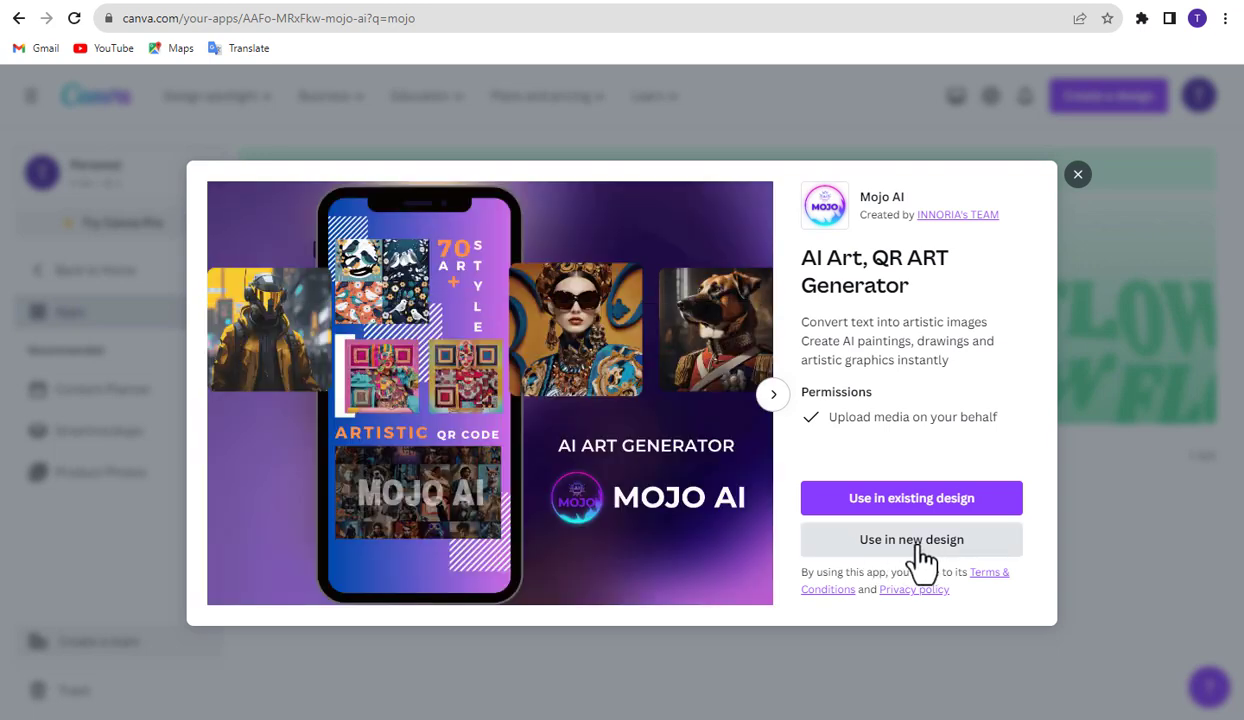
Start a custom 1600 × 900 px design with the Mojo AI app.
{"action": "left_click", "coordinate": [918, 560]}
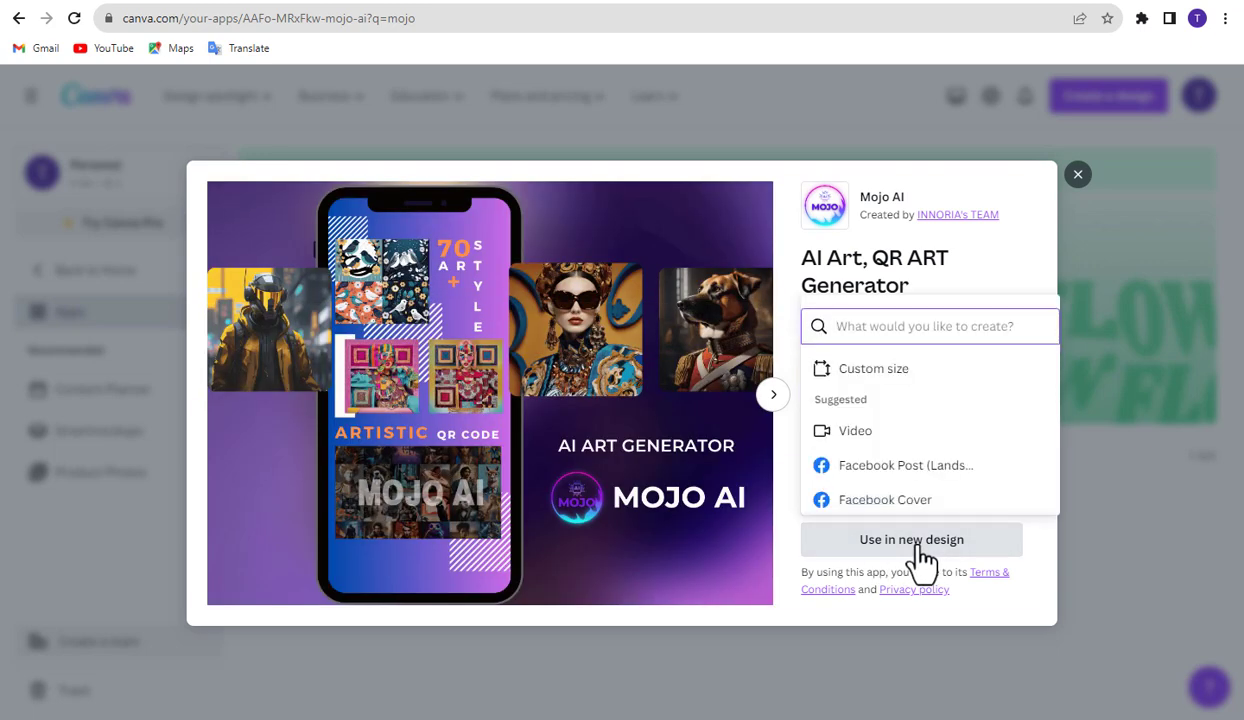
{"action": "left_click", "coordinate": [904, 380]}
{"action": "type", "text": "1600"}
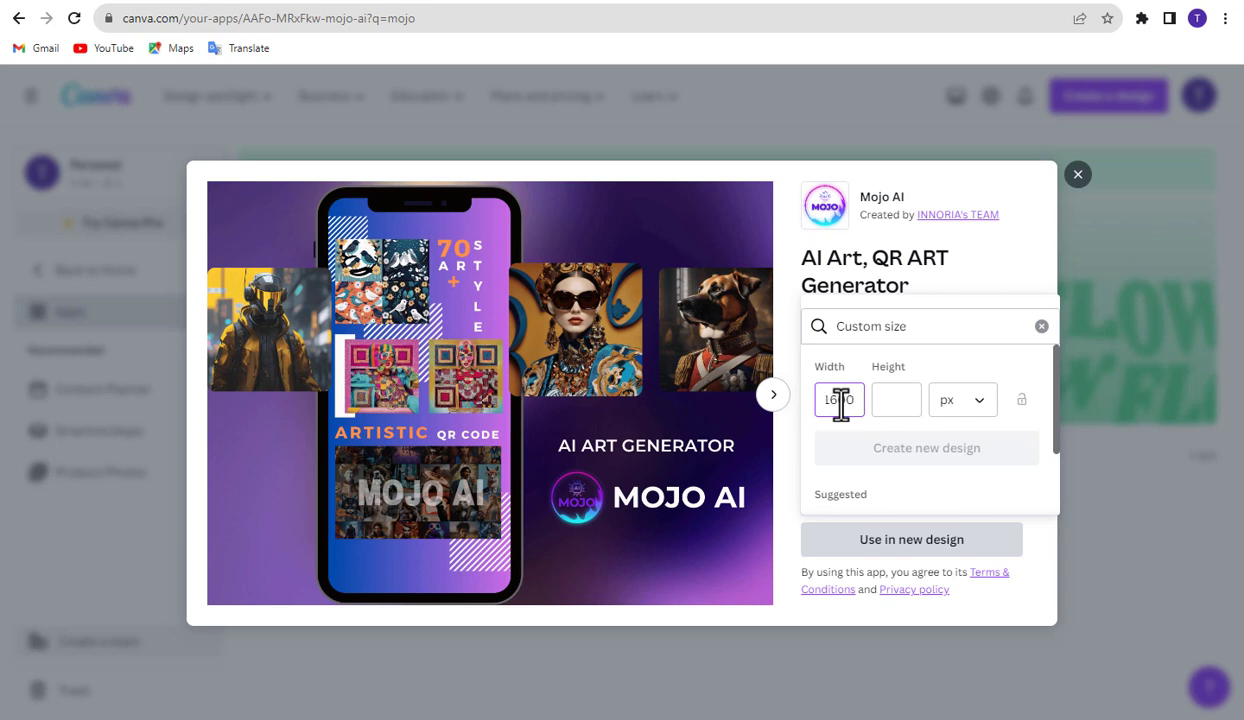
{"action": "type", "text": "900"}
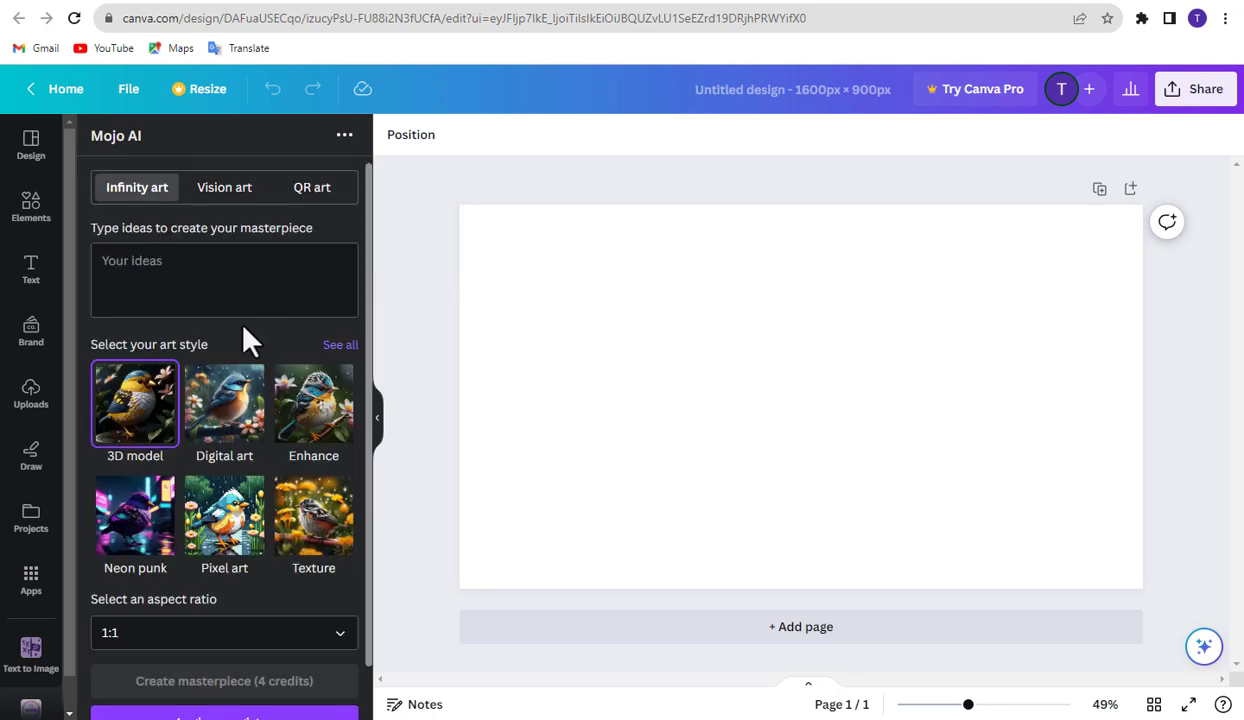
Connect the Mojo AI account by logging in with Google.
{"action": "scroll", "coordinate": [244, 340], "scroll_direction": "down", "scroll_amount": 1}
{"action": "left_click", "coordinate": [267, 660]}
{"action": "left_click", "coordinate": [222, 533]}
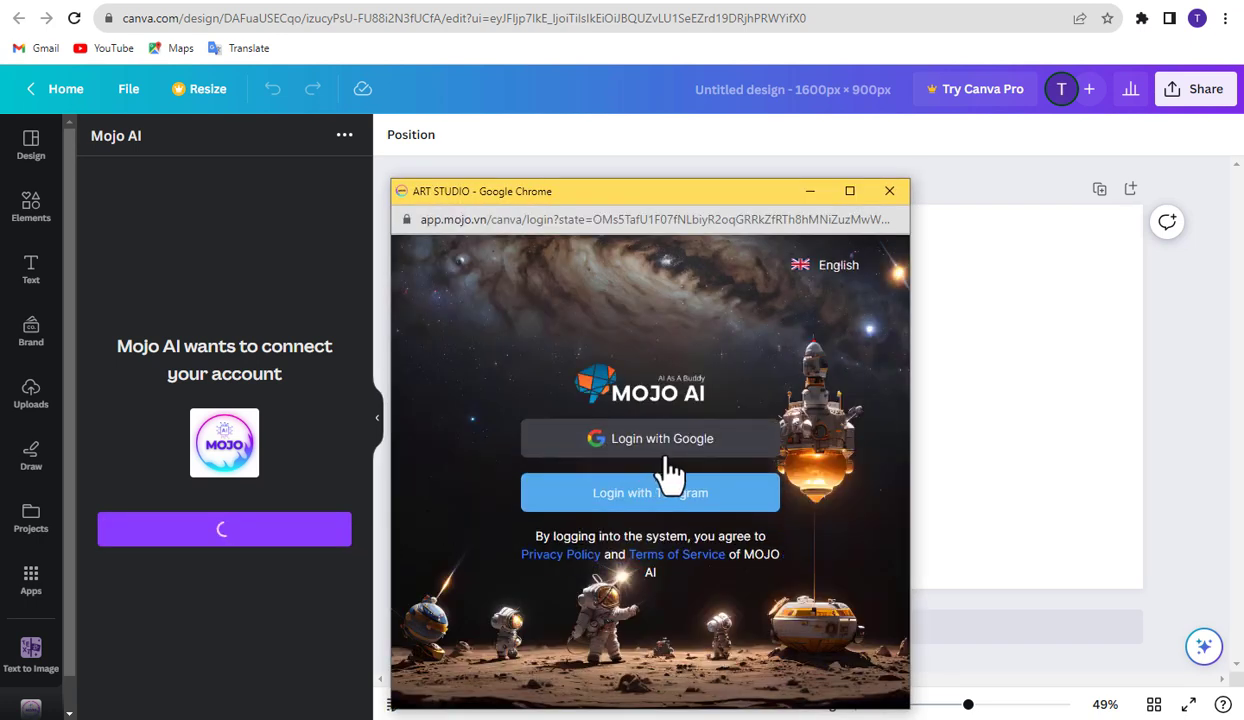
{"action": "left_click", "coordinate": [643, 447]}
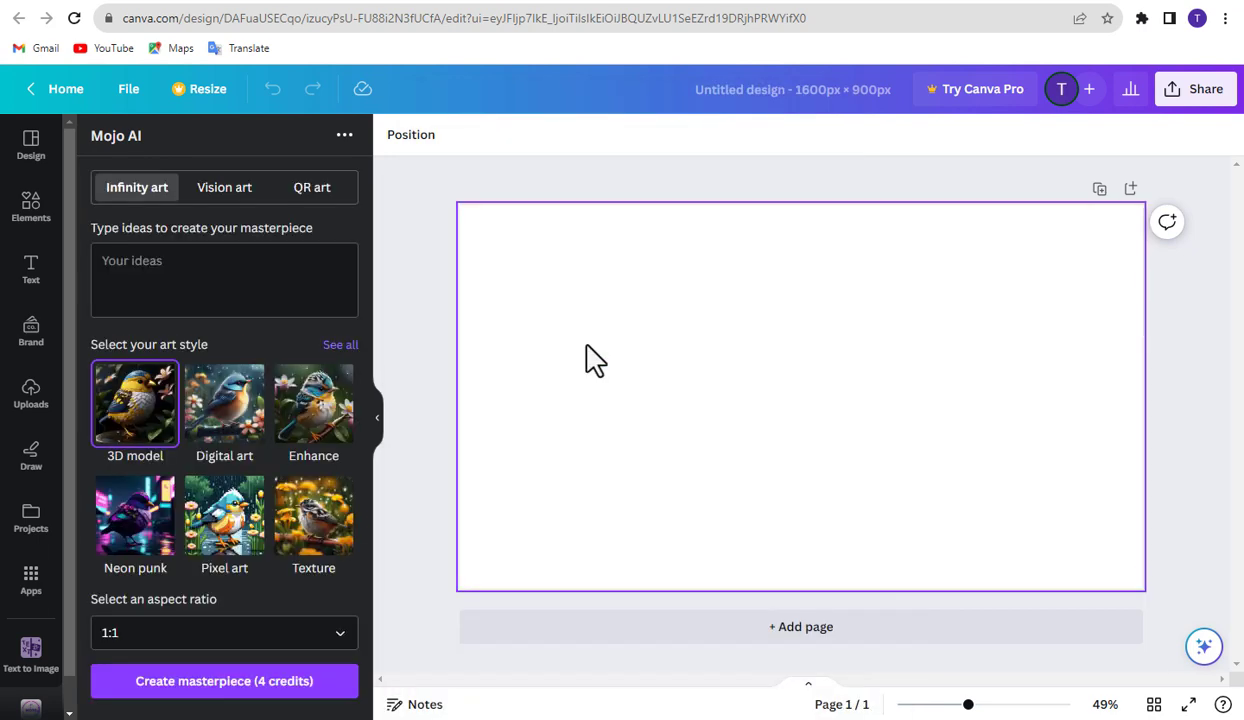
{"action": "scroll", "coordinate": [179, 623], "scroll_direction": "down", "scroll_amount": 2}
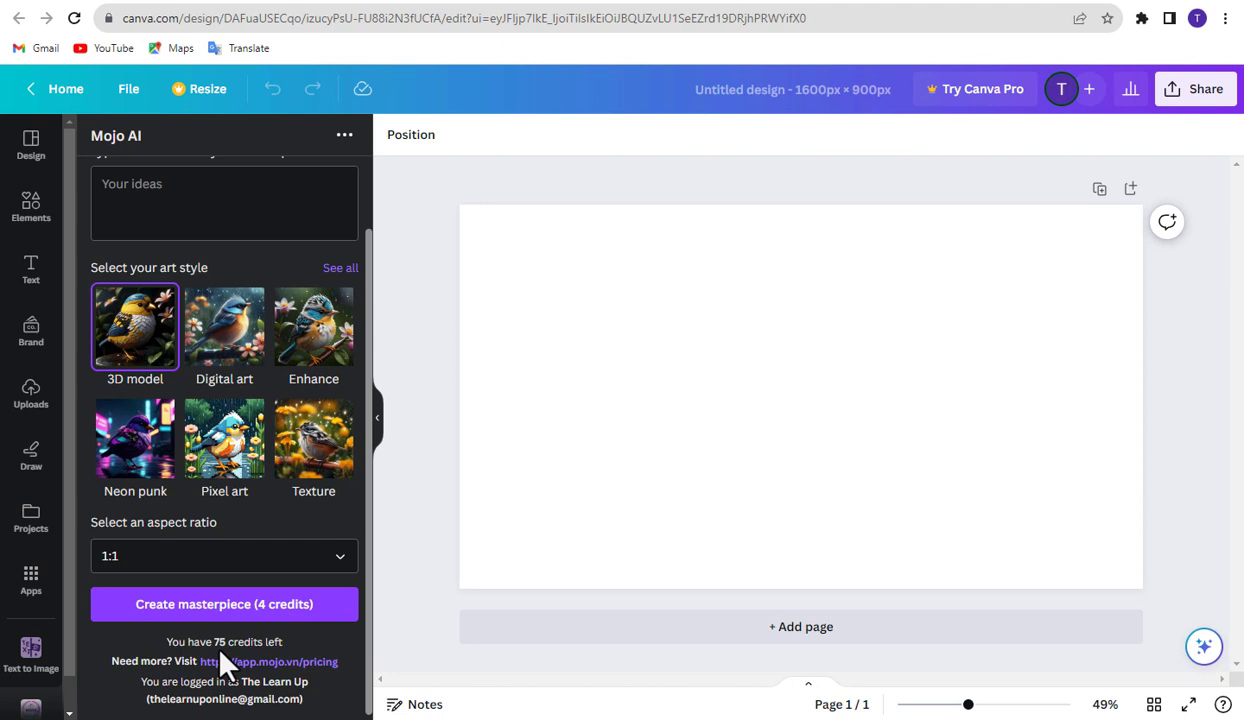
{"action": "scroll", "coordinate": [282, 270], "scroll_direction": "up", "scroll_amount": 2}
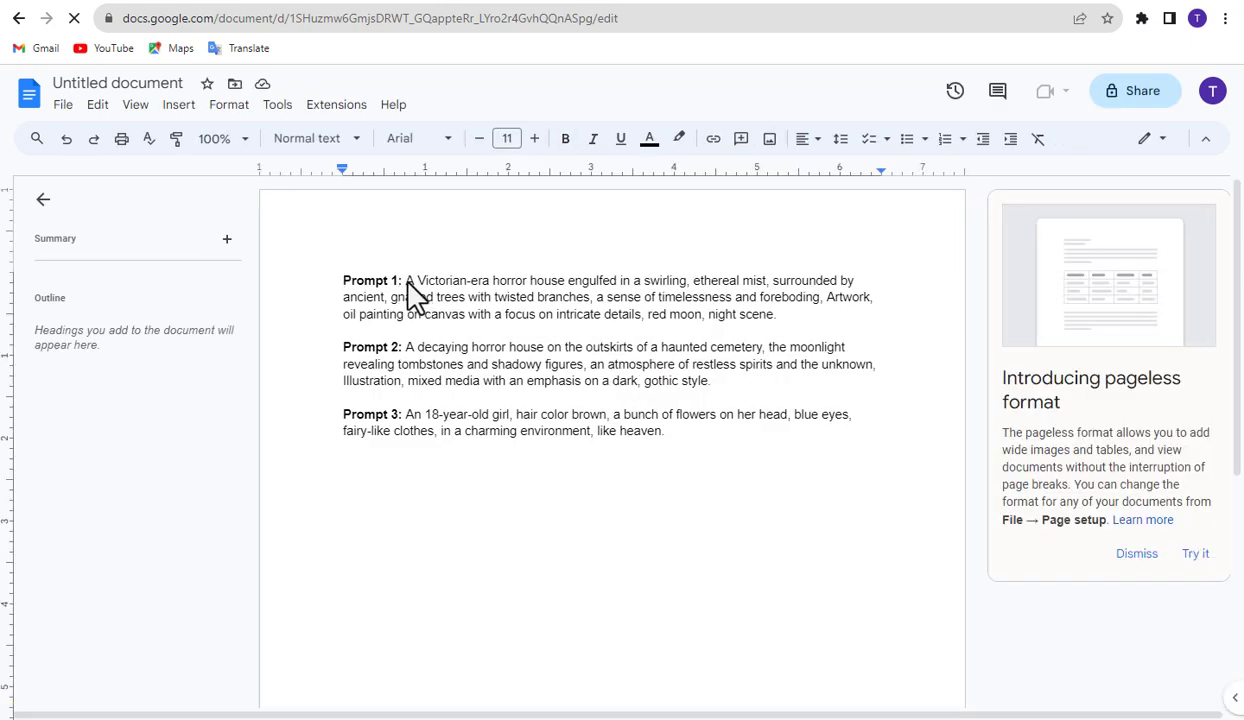
Copy Prompt 1's Victorian horror house text from the Google Doc.
{"action": "left_click_drag", "start_coordinate": [405, 282], "coordinate": [779, 320]}
{"action": "right_click", "coordinate": [735, 315]}
{"action": "left_click", "coordinate": [735, 308]}
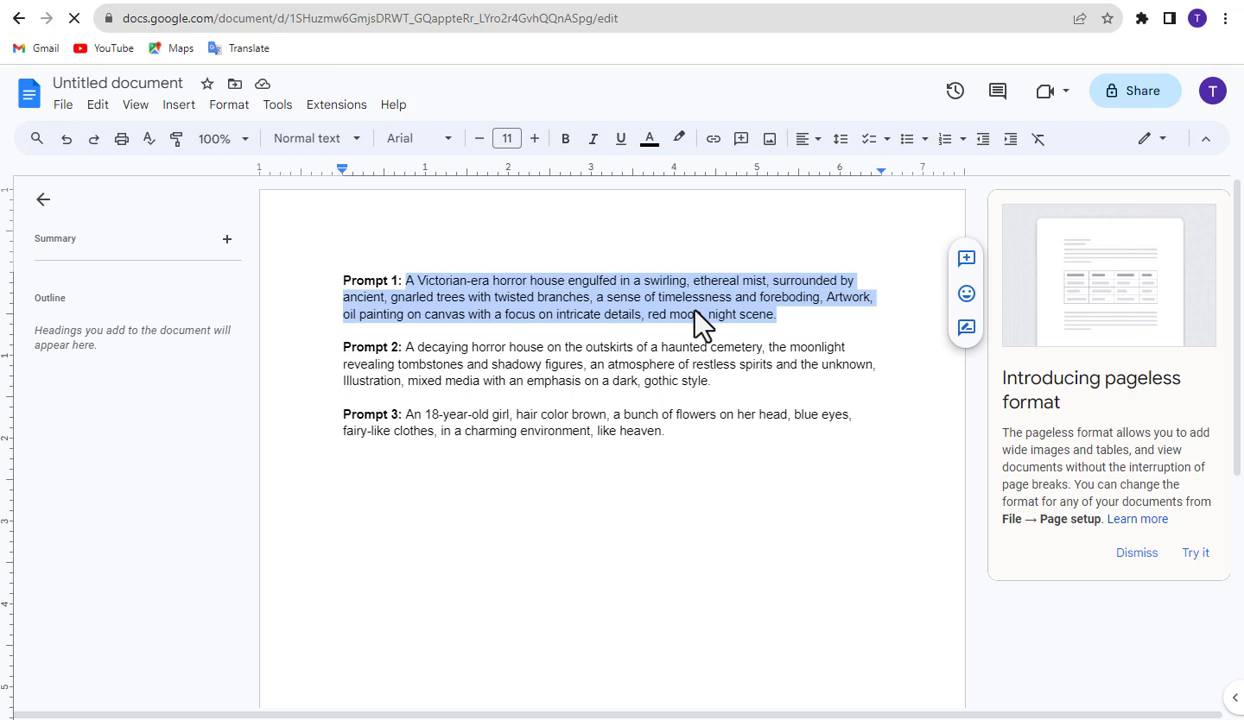
{"action": "left_click", "coordinate": [680, 8]}
Paste the Victorian horror house prompt into Mojo AI's Your ideas box.
{"action": "right_click", "coordinate": [140, 250]}
{"action": "left_click", "coordinate": [190, 383]}
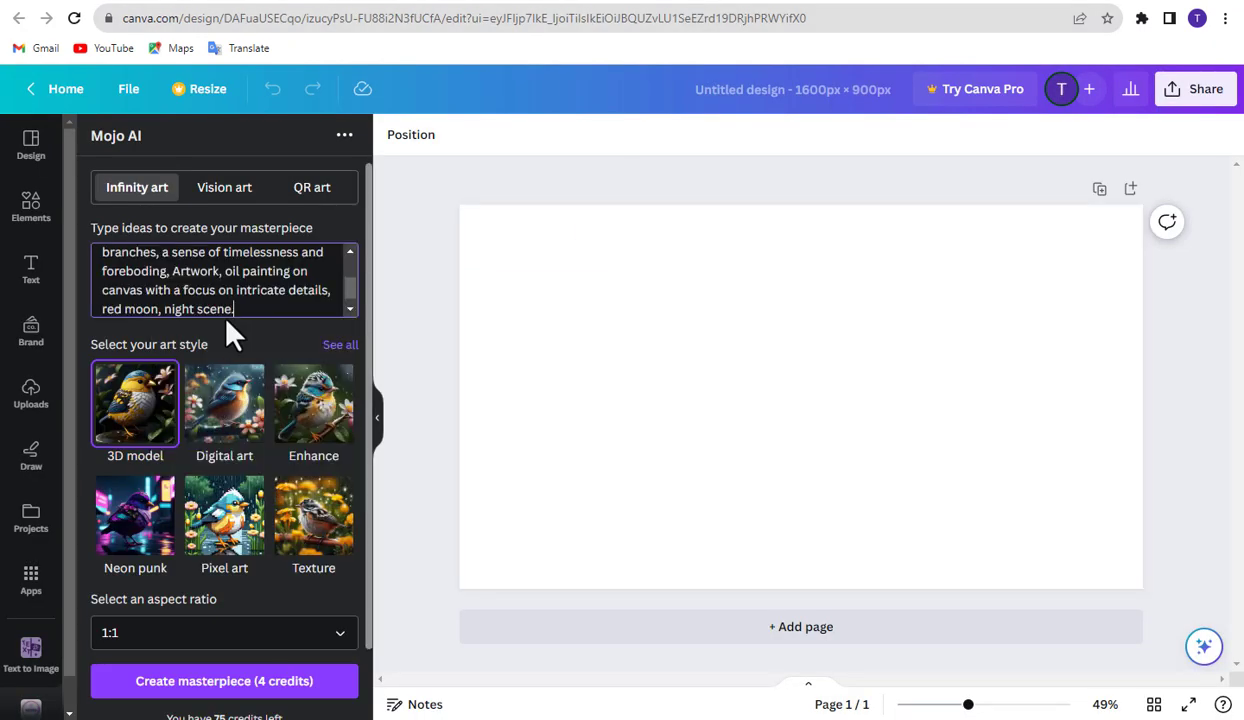
{"action": "scroll", "coordinate": [250, 292], "scroll_direction": "up", "scroll_amount": 5}
{"action": "scroll", "coordinate": [249, 290], "scroll_direction": "down", "scroll_amount": 5}
{"action": "scroll", "coordinate": [135, 355], "scroll_direction": "down", "scroll_amount": 2}
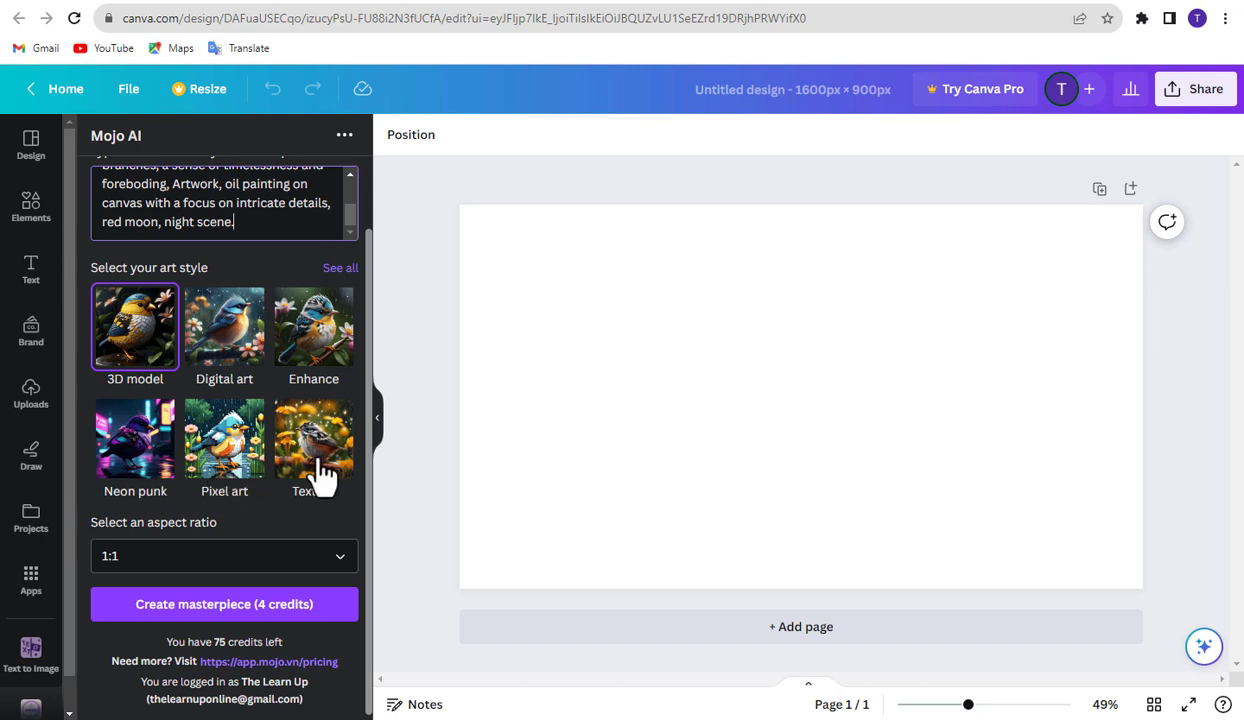
Generate Digital art style haunted house images at a 16:9 aspect ratio.
{"action": "left_click", "coordinate": [229, 360]}
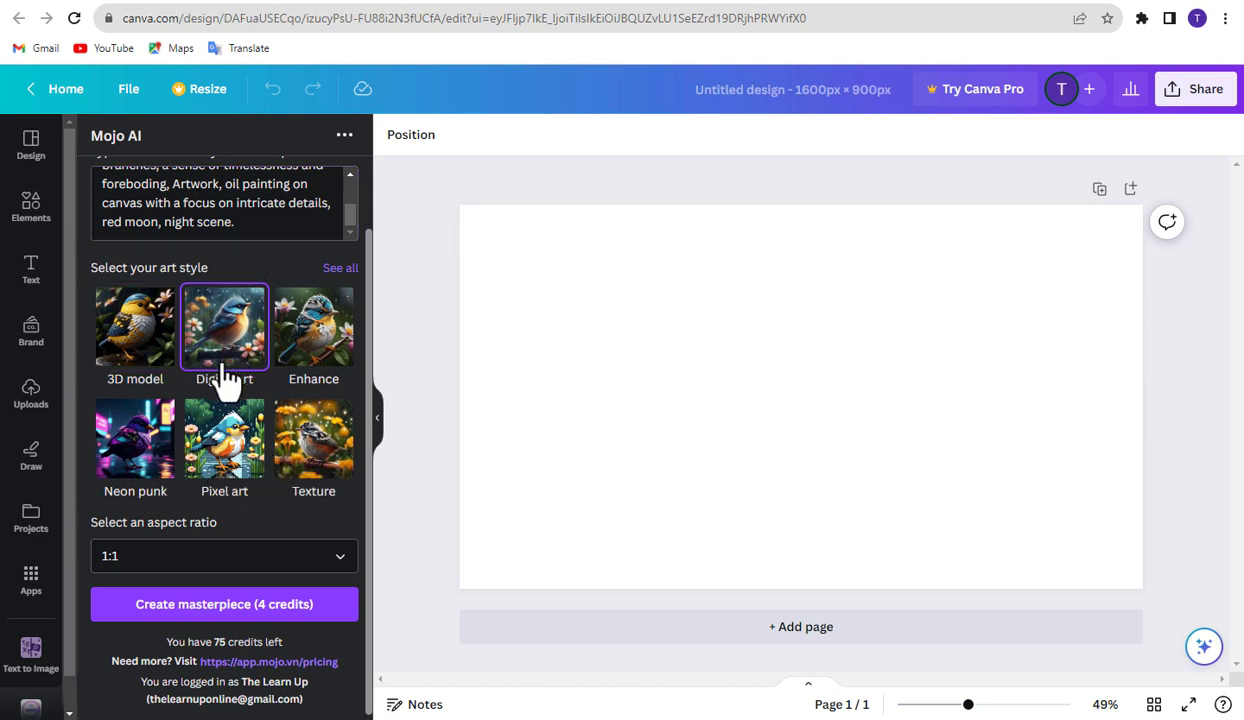
{"action": "left_click", "coordinate": [330, 556]}
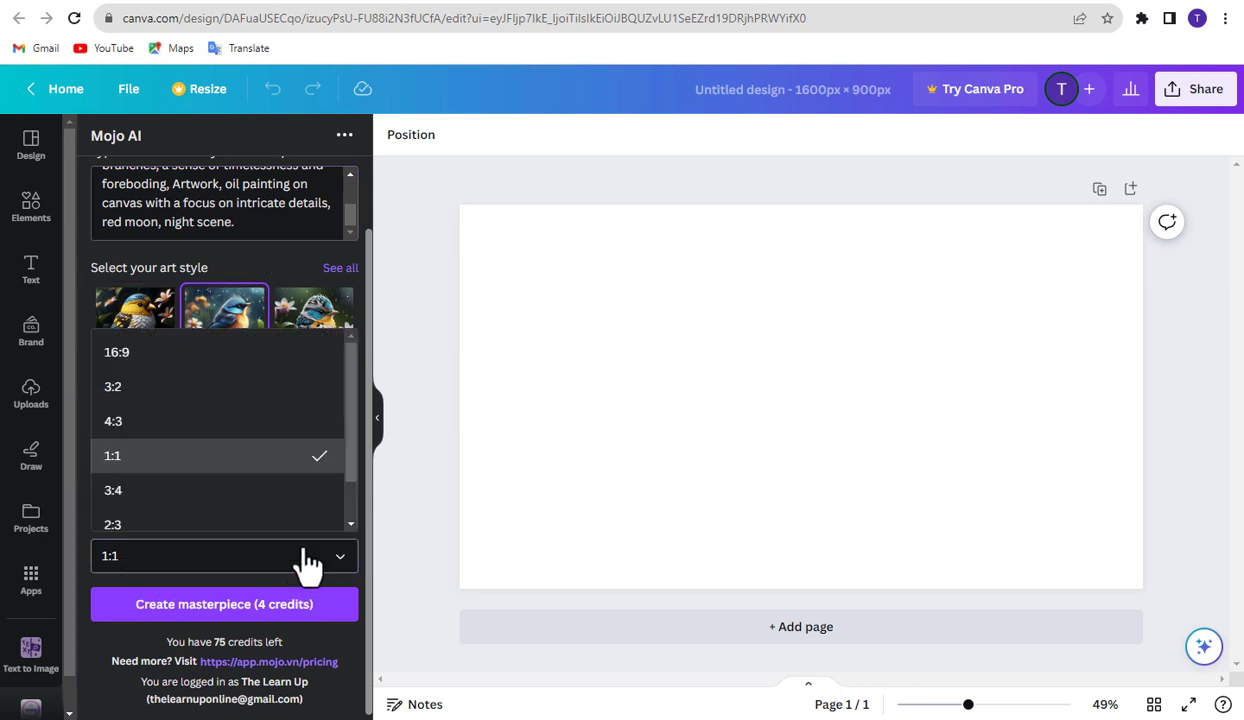
{"action": "scroll", "coordinate": [214, 439], "scroll_direction": "down", "scroll_amount": 1}
{"action": "scroll", "coordinate": [205, 488], "scroll_direction": "up", "scroll_amount": 1}
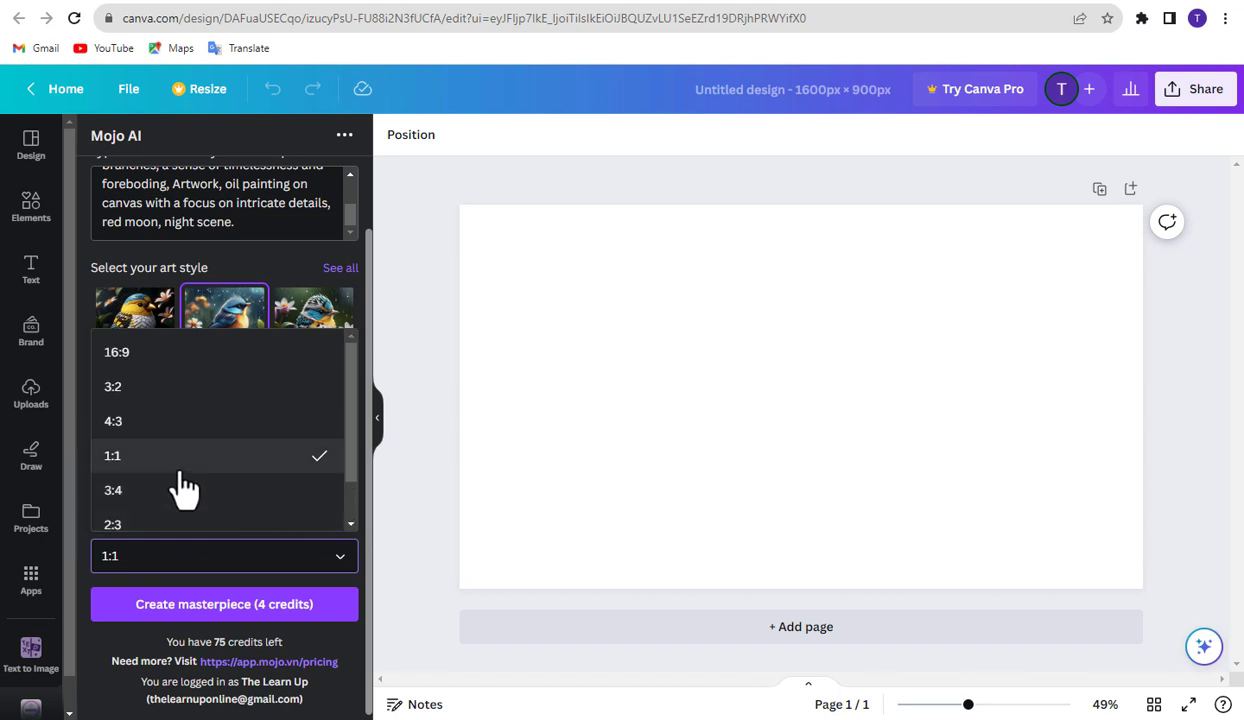
{"action": "left_click", "coordinate": [205, 360]}
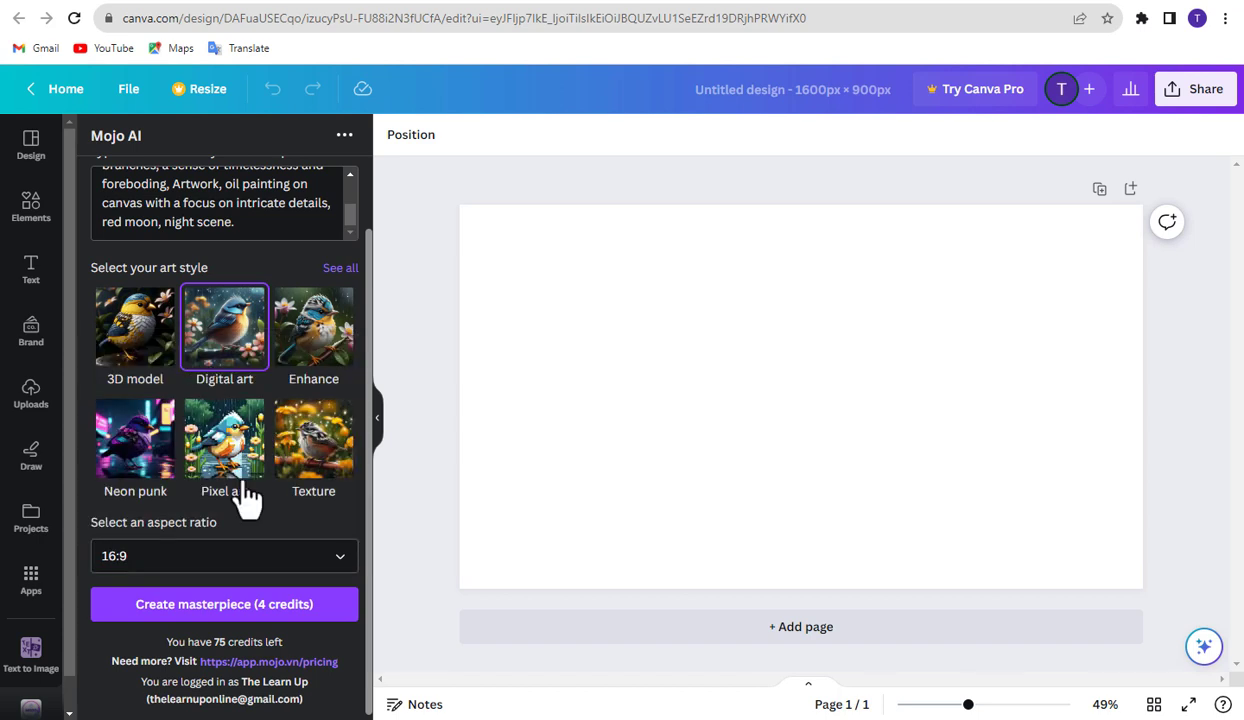
{"action": "left_click", "coordinate": [214, 606]}
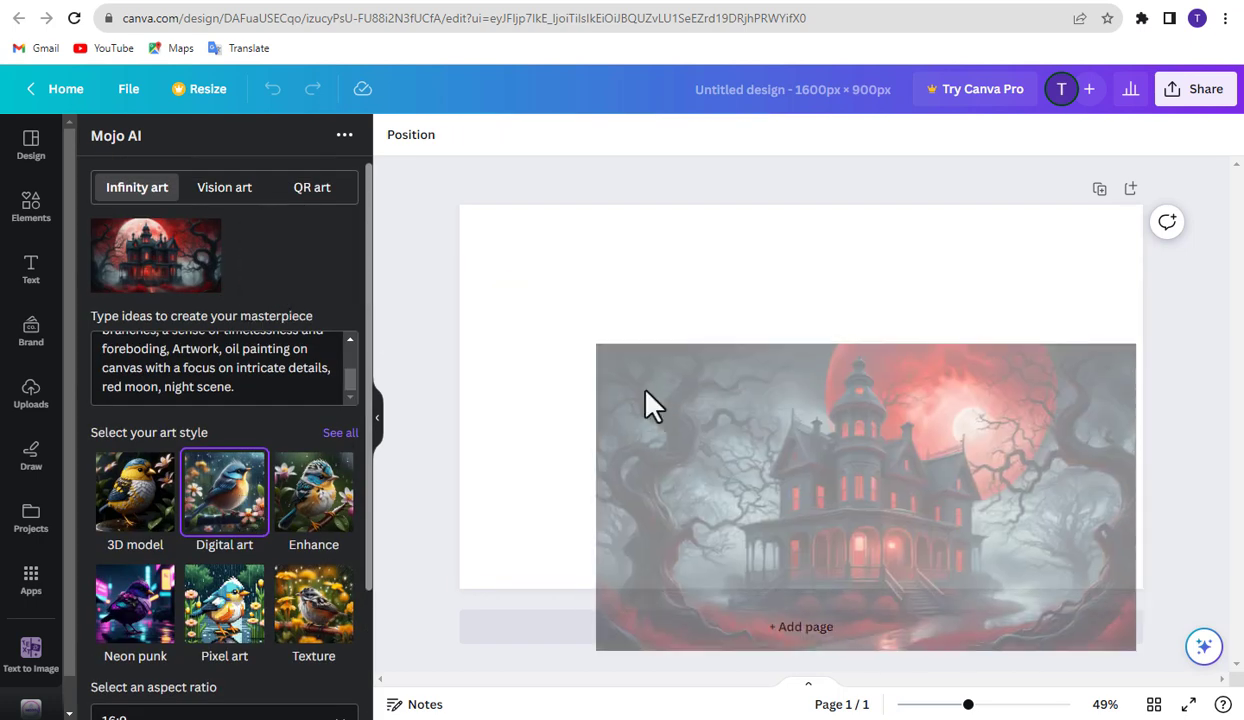
Place the first red-moon haunted house image so it fills the page, and select it.
{"action": "left_click_drag", "start_coordinate": [265, 285], "coordinate": [652, 385]}
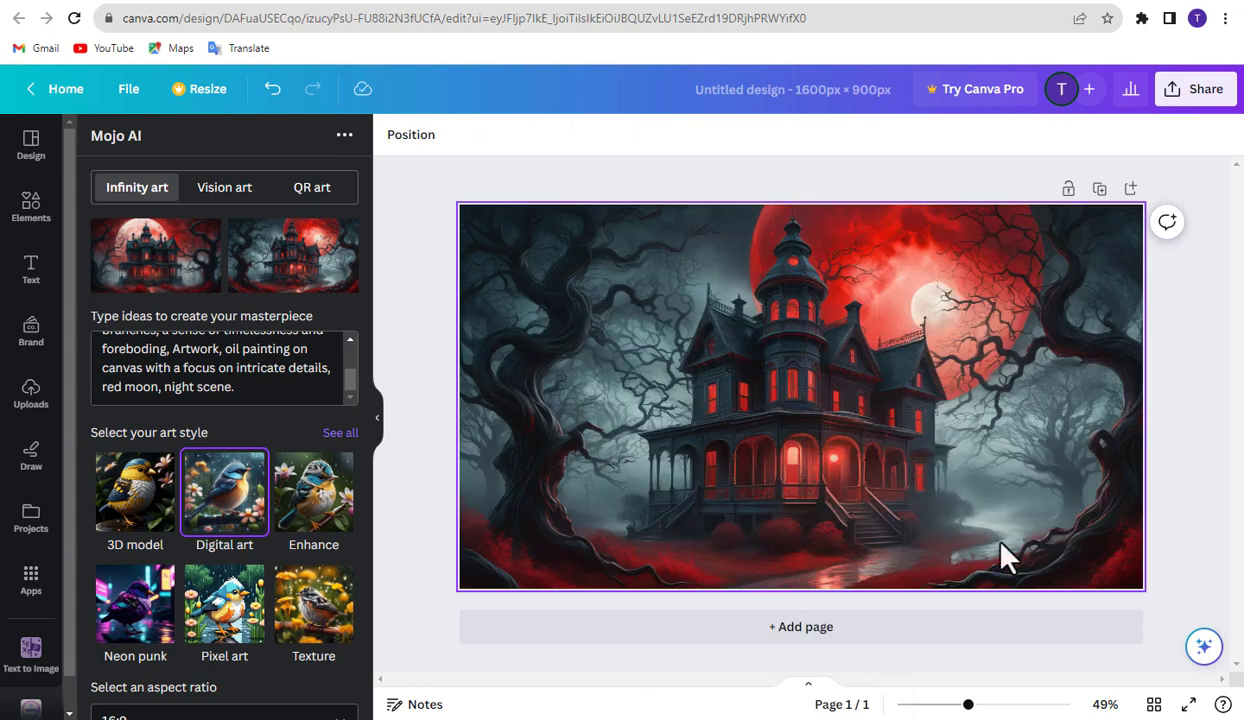
{"action": "left_click_drag", "start_coordinate": [158, 268], "coordinate": [483, 333]}
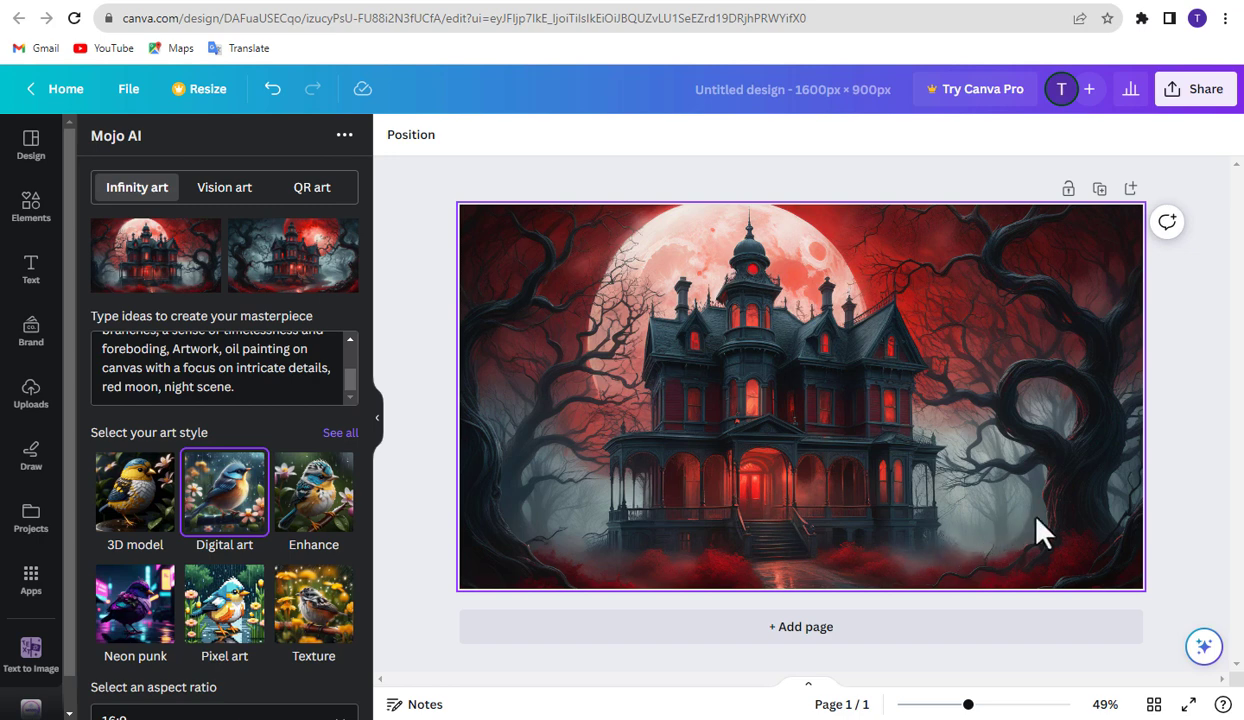
{"action": "left_click", "coordinate": [872, 509]}
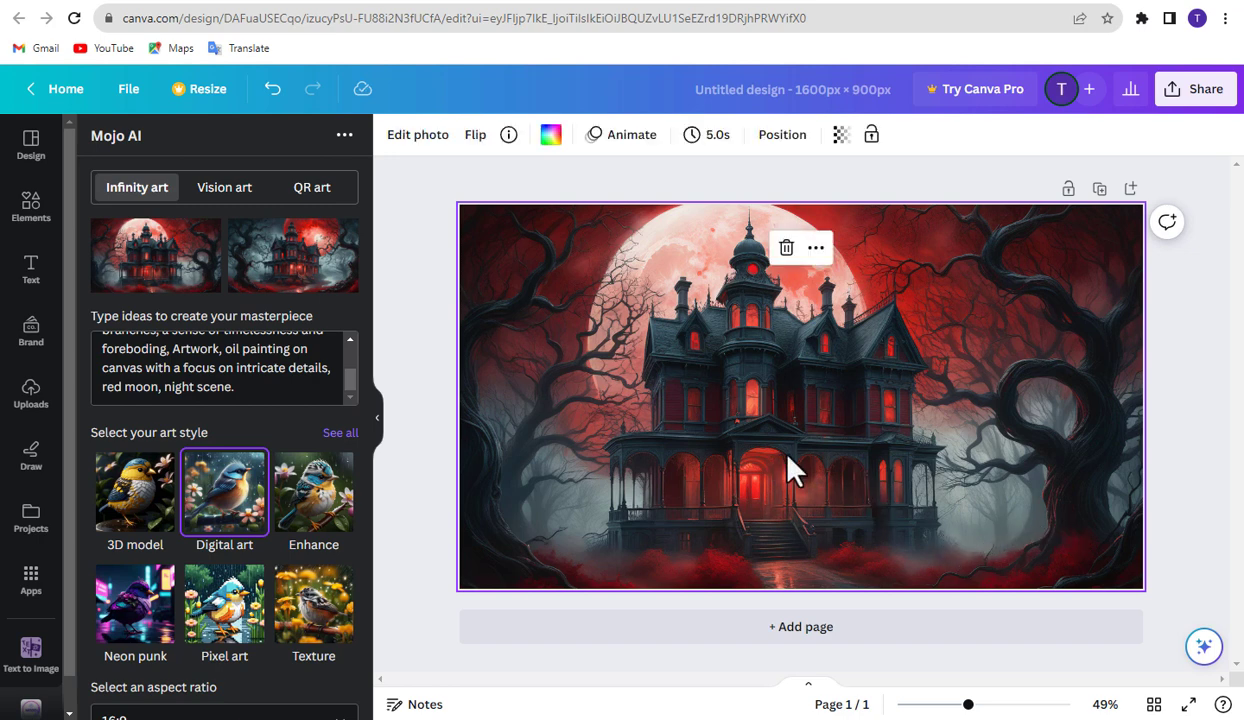
{"action": "left_click", "coordinate": [1205, 447]}
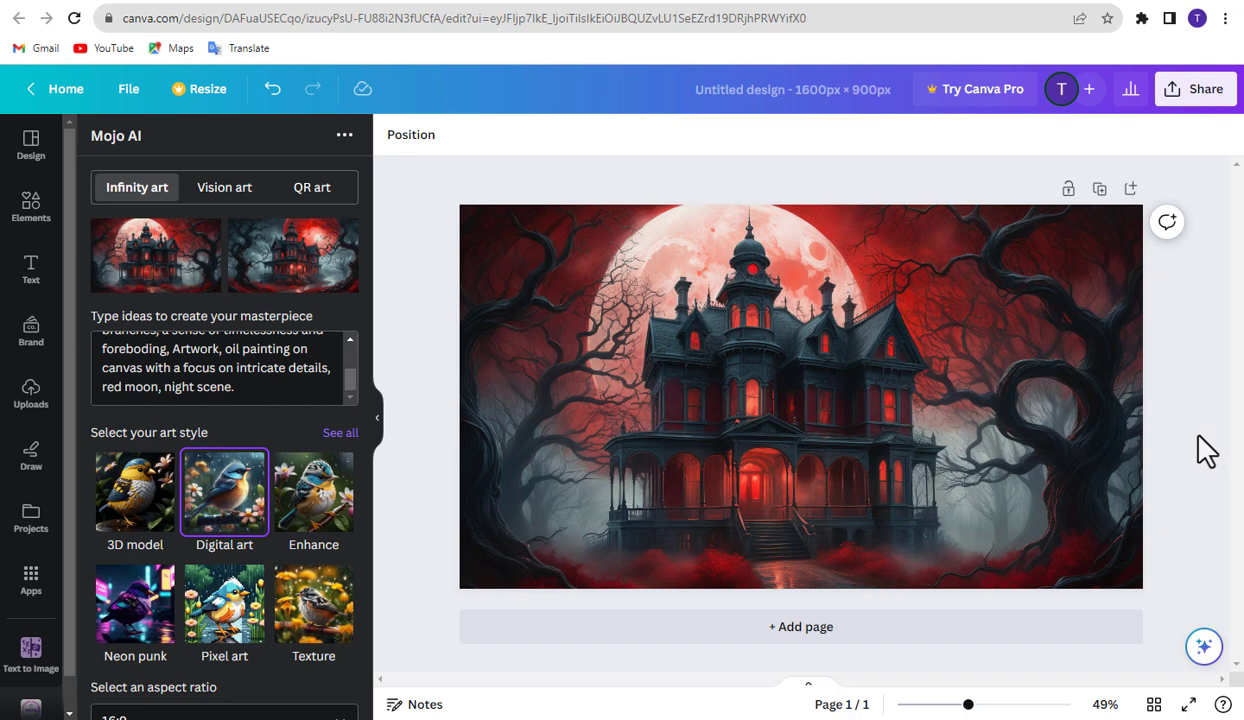
{"action": "left_click", "coordinate": [757, 433]}
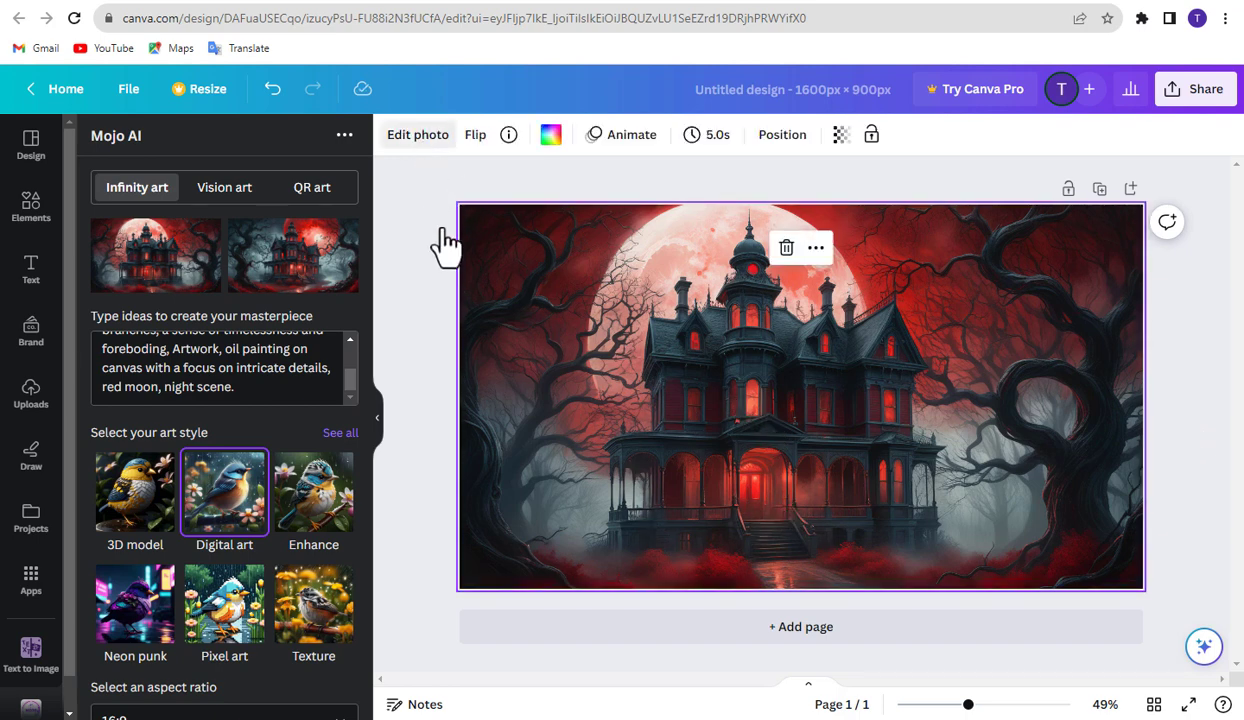
Adjust the haunted house photo to Temperature 11 and Blacks 16.
{"action": "left_click", "coordinate": [418, 134]}
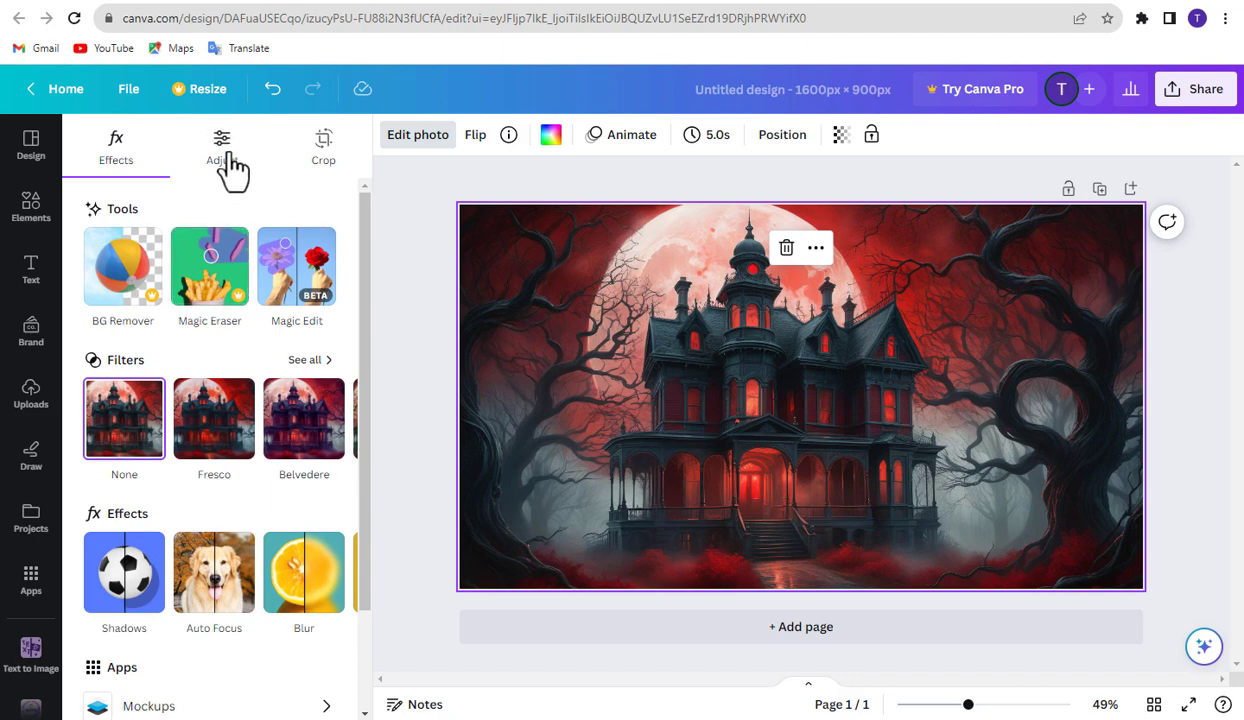
{"action": "left_click", "coordinate": [222, 150]}
{"action": "scroll", "coordinate": [217, 300], "scroll_direction": "up", "scroll_amount": 2}
{"action": "mouse_move", "coordinate": [209, 315]}
{"action": "left_mouse_down"}
{"action": "mouse_move", "coordinate": [255, 318]}
{"action": "mouse_move", "coordinate": [207, 315]}
{"action": "mouse_move", "coordinate": [223, 315]}
{"action": "left_mouse_up"}
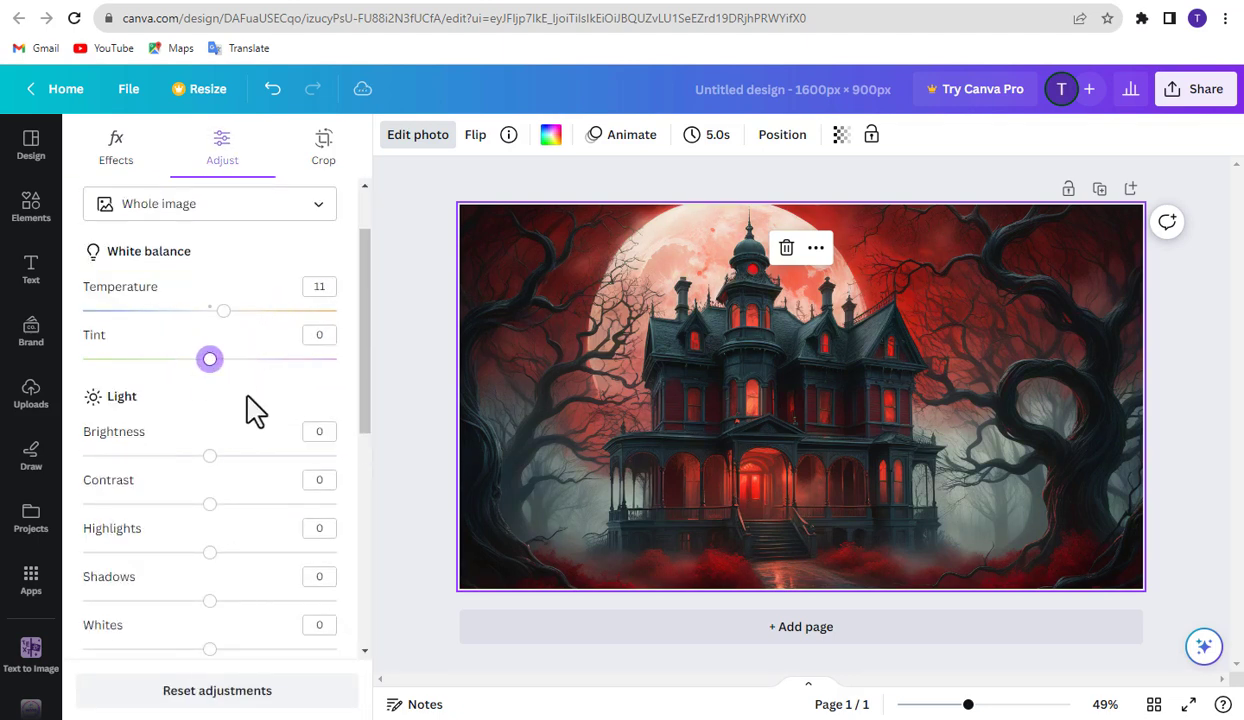
{"action": "mouse_move", "coordinate": [209, 457]}
{"action": "left_mouse_down"}
{"action": "mouse_move", "coordinate": [195, 457]}
{"action": "mouse_move", "coordinate": [209, 457]}
{"action": "mouse_move", "coordinate": [230, 417]}
{"action": "mouse_move", "coordinate": [233, 379]}
{"action": "mouse_move", "coordinate": [209, 379]}
{"action": "mouse_move", "coordinate": [188, 476]}
{"action": "mouse_move", "coordinate": [209, 476]}
{"action": "left_mouse_up"}
{"action": "scroll", "coordinate": [233, 440], "scroll_direction": "down", "scroll_amount": 1}
{"action": "scroll", "coordinate": [225, 420], "scroll_direction": "down", "scroll_amount": 1}
{"action": "scroll", "coordinate": [230, 420], "scroll_direction": "down", "scroll_amount": 2}
{"action": "left_click_drag", "start_coordinate": [209, 350], "coordinate": [230, 350]}
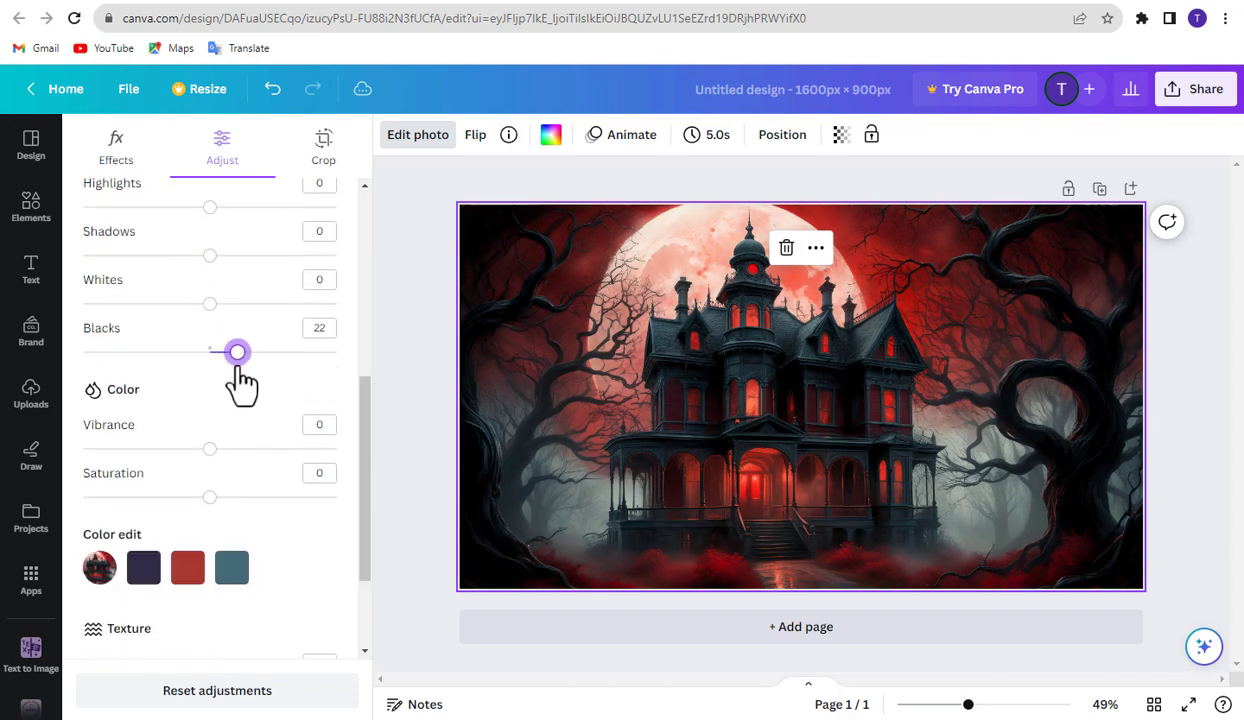
{"action": "scroll", "coordinate": [222, 383], "scroll_direction": "down", "scroll_amount": 1}
Under Color edit, set the red tones to Saturation 42 and Brightness -9.
{"action": "left_click", "coordinate": [187, 481]}
{"action": "scroll", "coordinate": [250, 480], "scroll_direction": "down", "scroll_amount": 1}
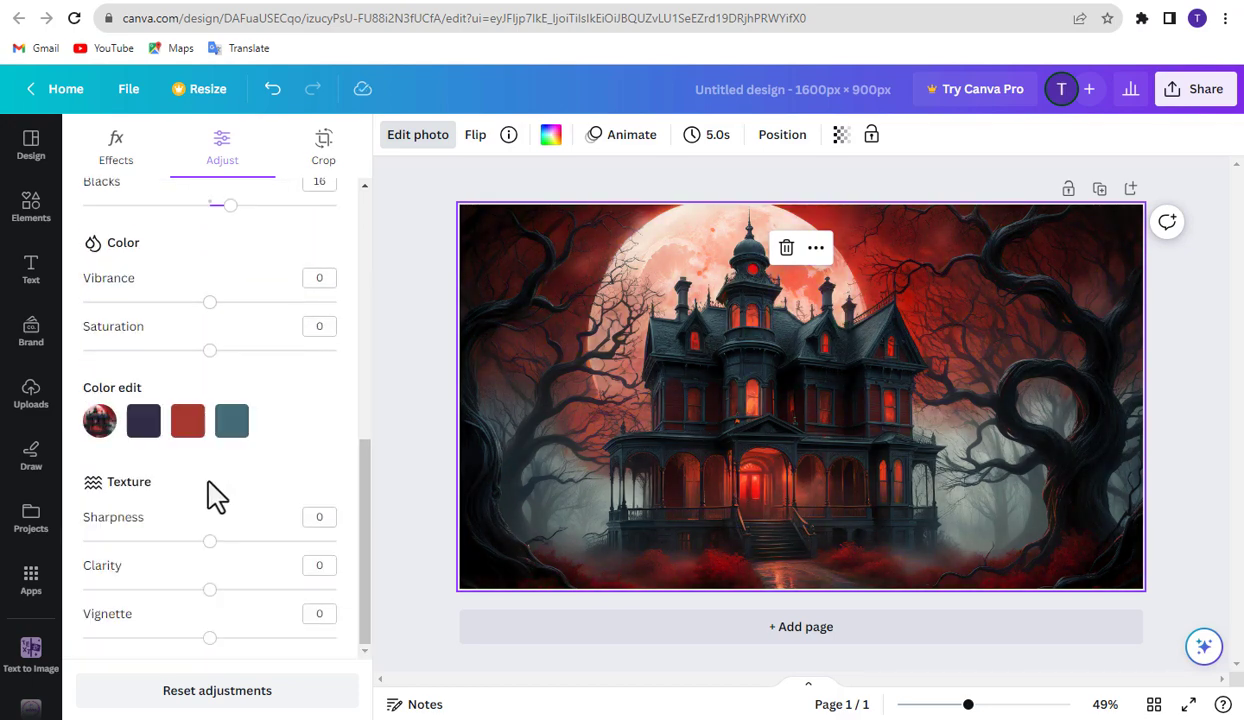
{"action": "left_click", "coordinate": [187, 421]}
{"action": "mouse_move", "coordinate": [209, 509]}
{"action": "left_mouse_down"}
{"action": "mouse_move", "coordinate": [178, 509]}
{"action": "mouse_move", "coordinate": [209, 509]}
{"action": "left_mouse_up"}
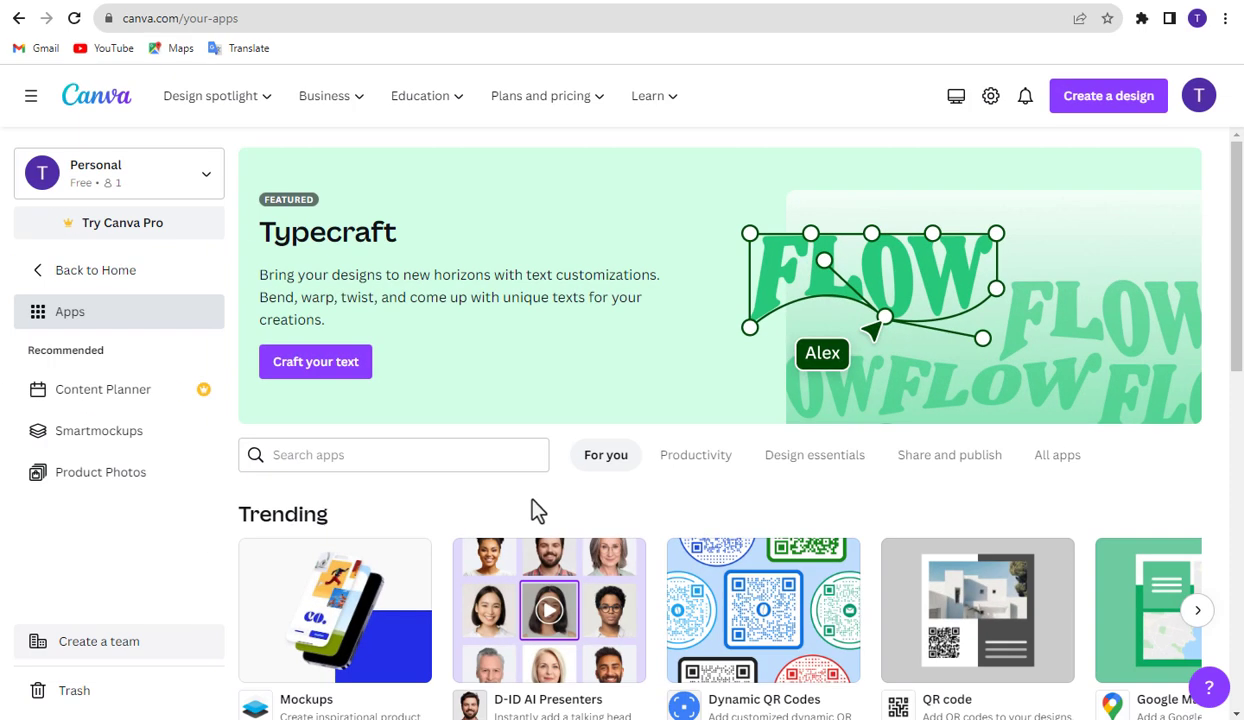
Find the Imagen app and start a custom 1600 × 1600 px design with it.
{"action": "left_click", "coordinate": [1057, 458]}
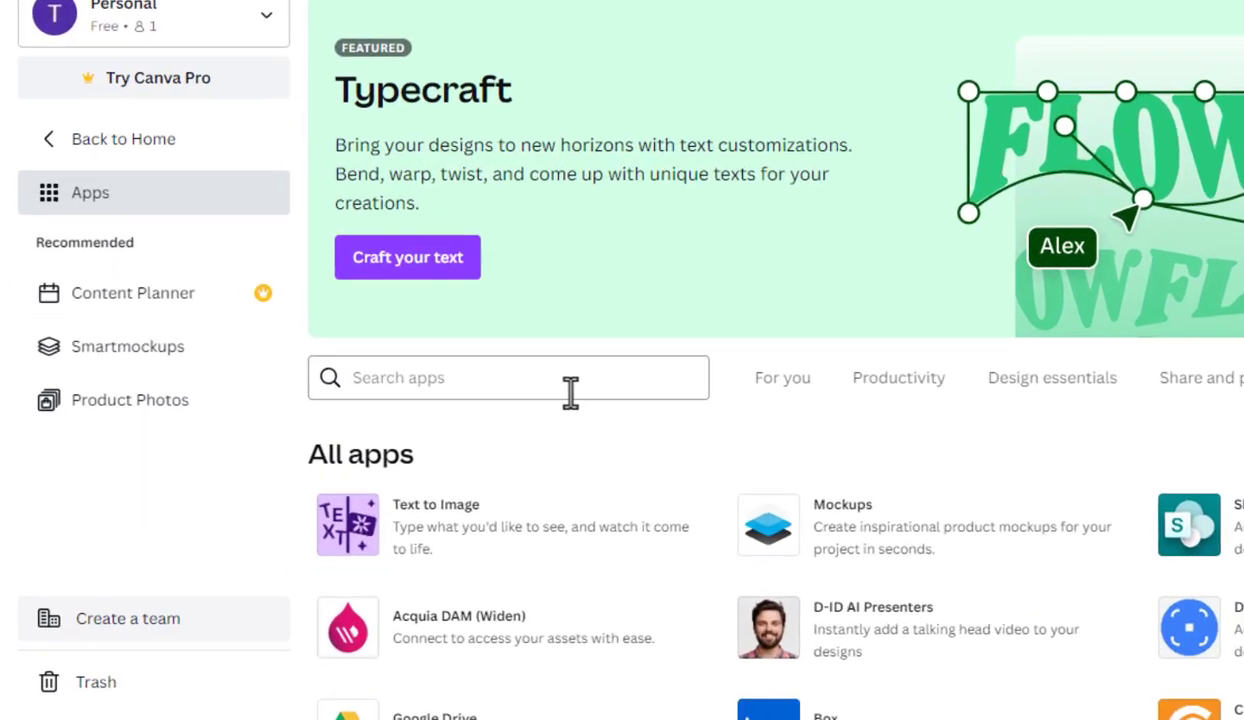
{"action": "left_click", "coordinate": [442, 464]}
{"action": "type", "text": "im"}
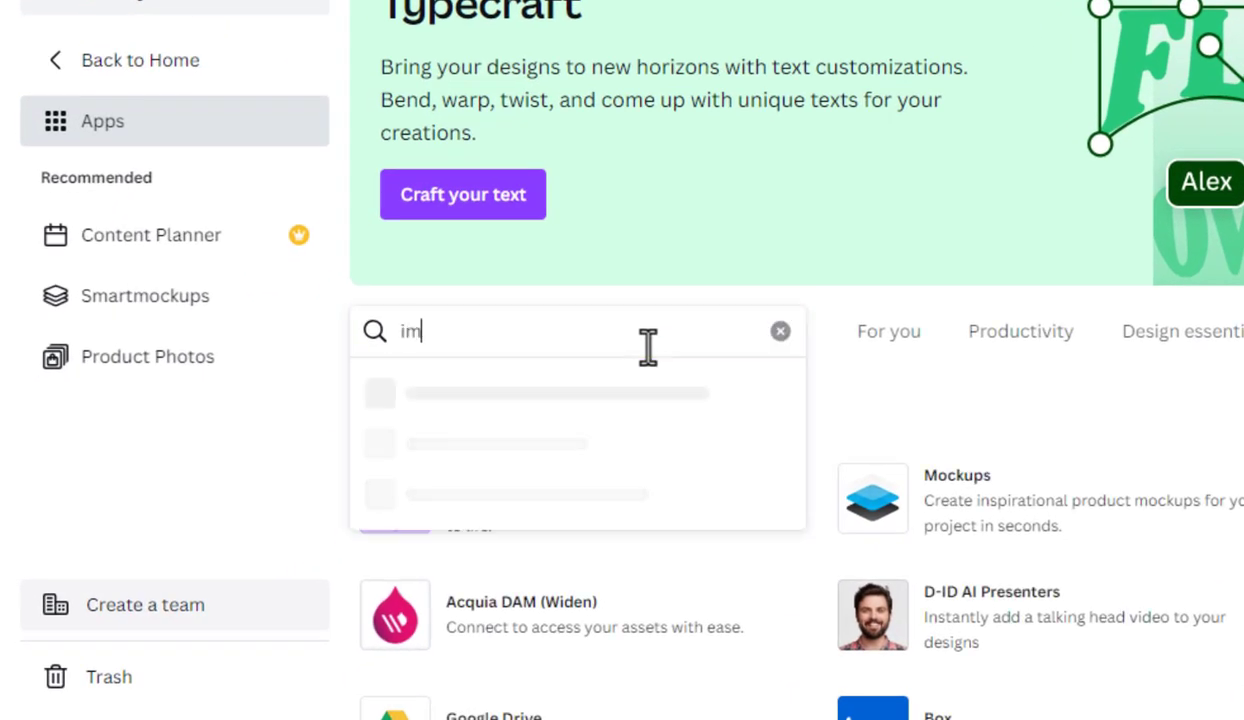
{"action": "type", "text": "agen"}
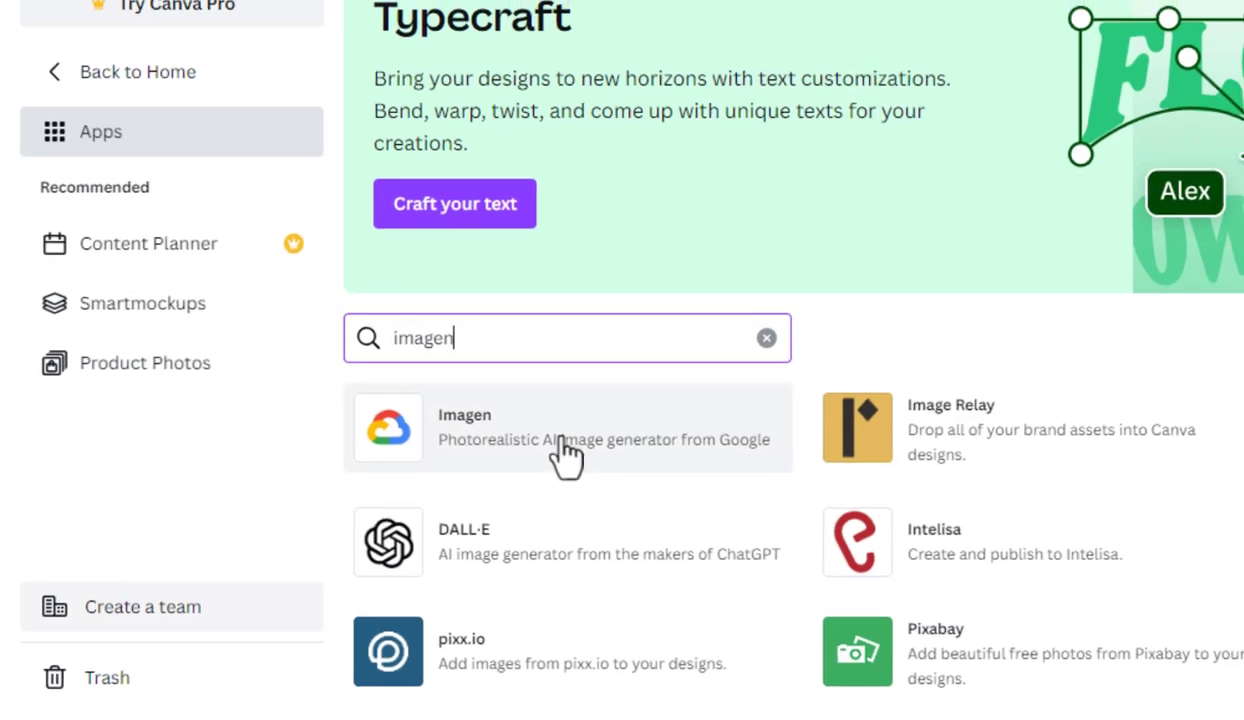
{"action": "left_click", "coordinate": [575, 450]}
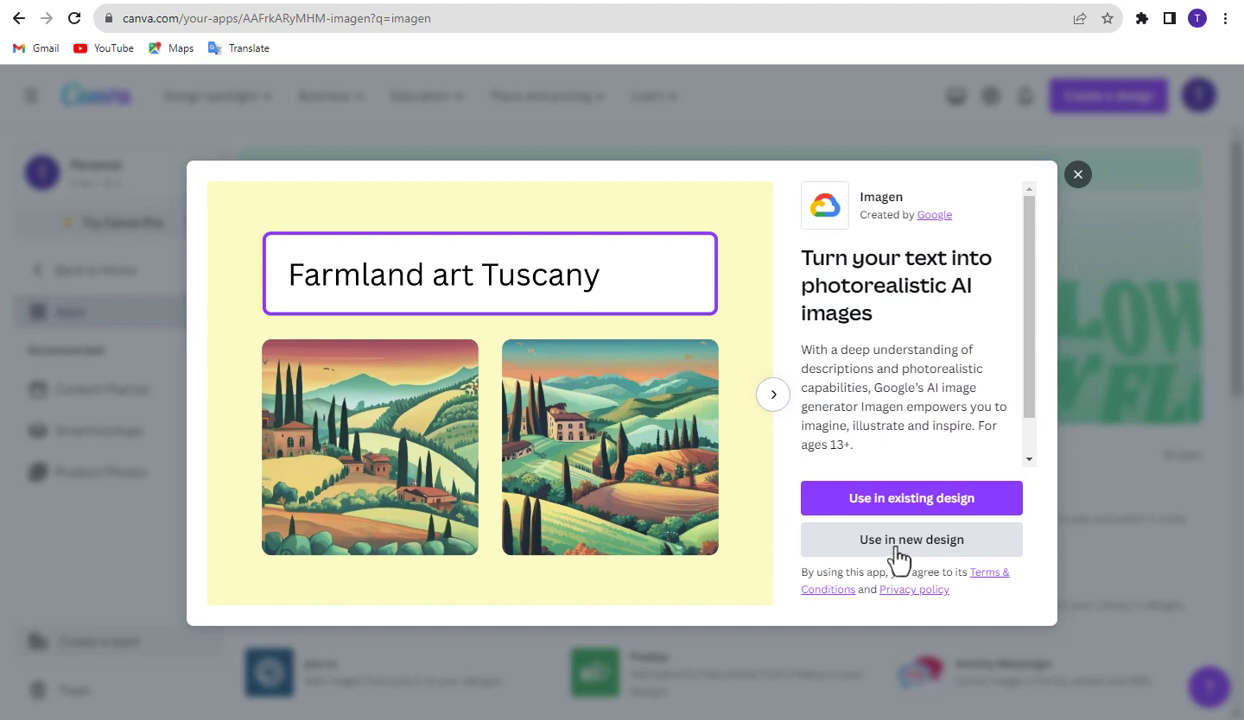
{"action": "left_click", "coordinate": [899, 560]}
{"action": "left_click", "coordinate": [855, 364]}
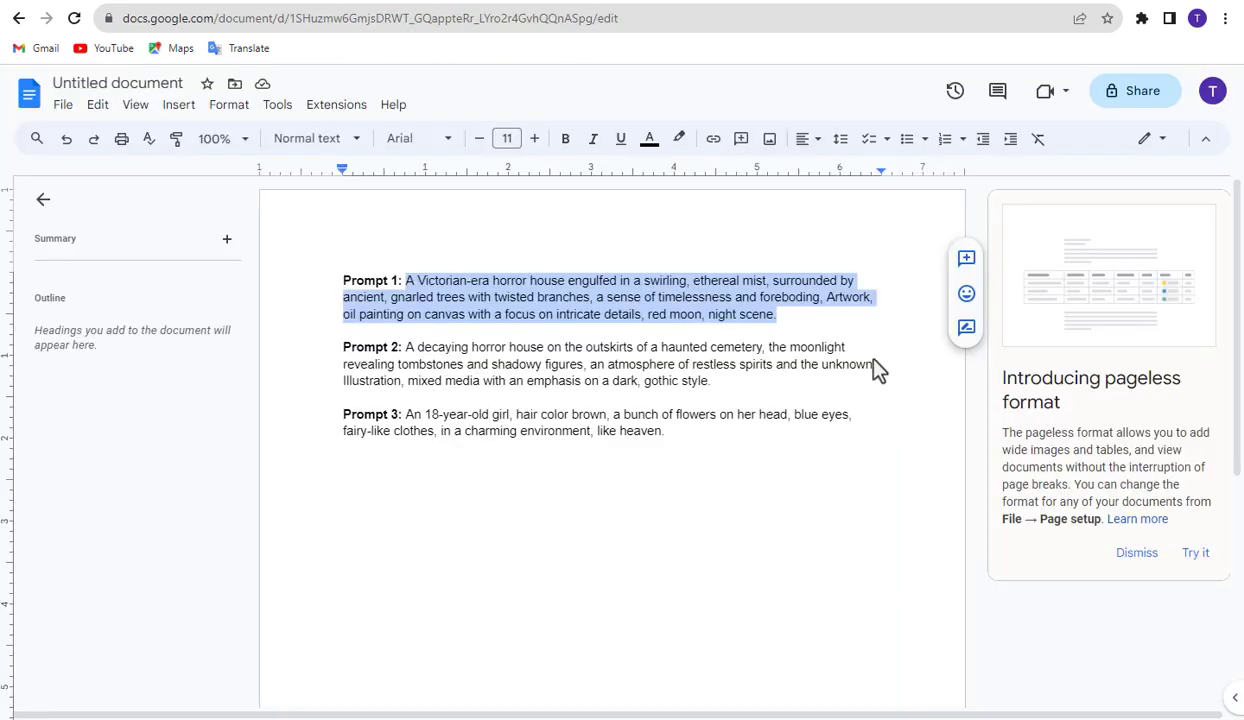
Copy Prompt 2's cemetery haunted house text from the Google Doc into Imagen's prompt box.
{"action": "left_click_drag", "start_coordinate": [406, 347], "coordinate": [712, 388]}
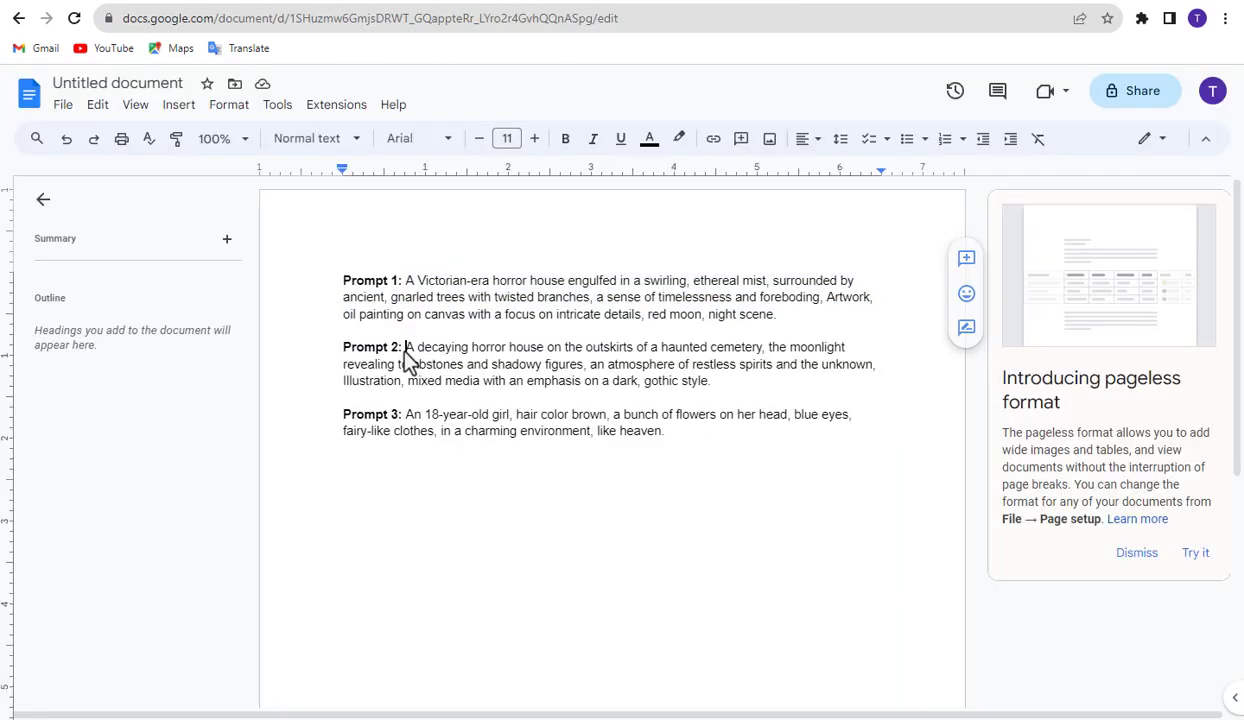
{"action": "right_click", "coordinate": [712, 392]}
{"action": "left_click", "coordinate": [736, 311]}
{"action": "key", "text": "alt+Tab"}
{"action": "left_click", "coordinate": [180, 236]}
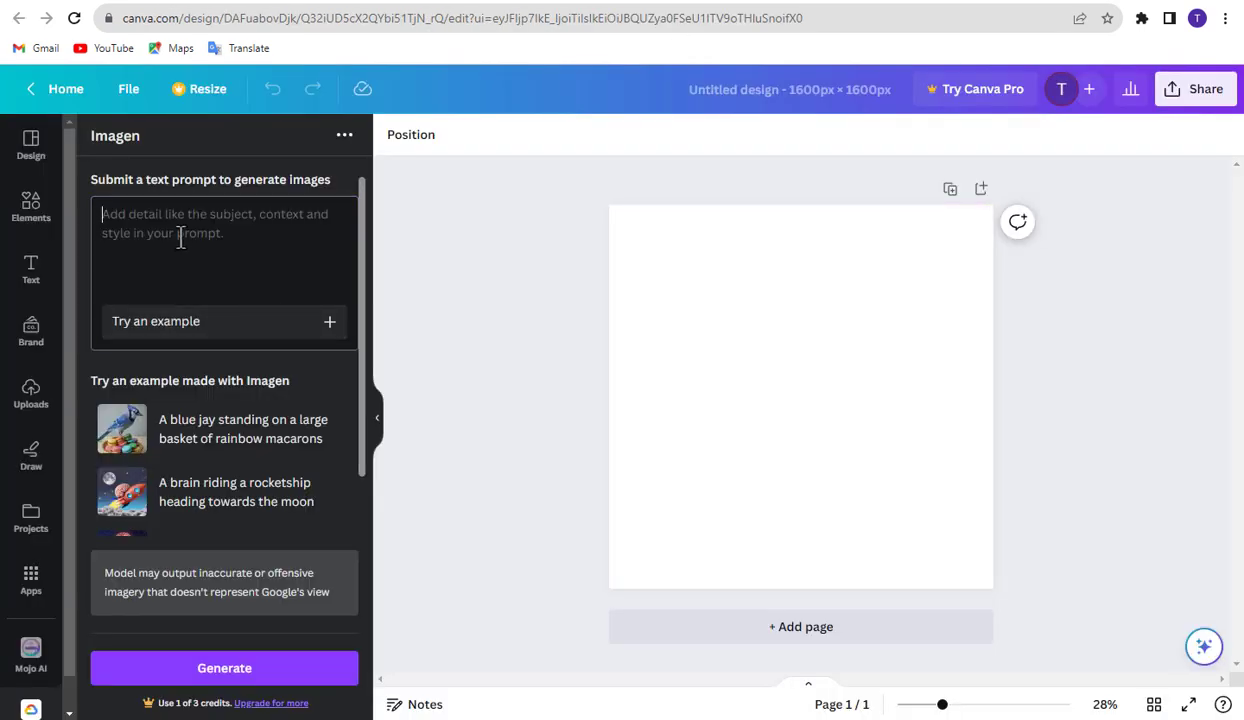
{"action": "right_click", "coordinate": [180, 236]}
{"action": "left_click", "coordinate": [253, 349]}
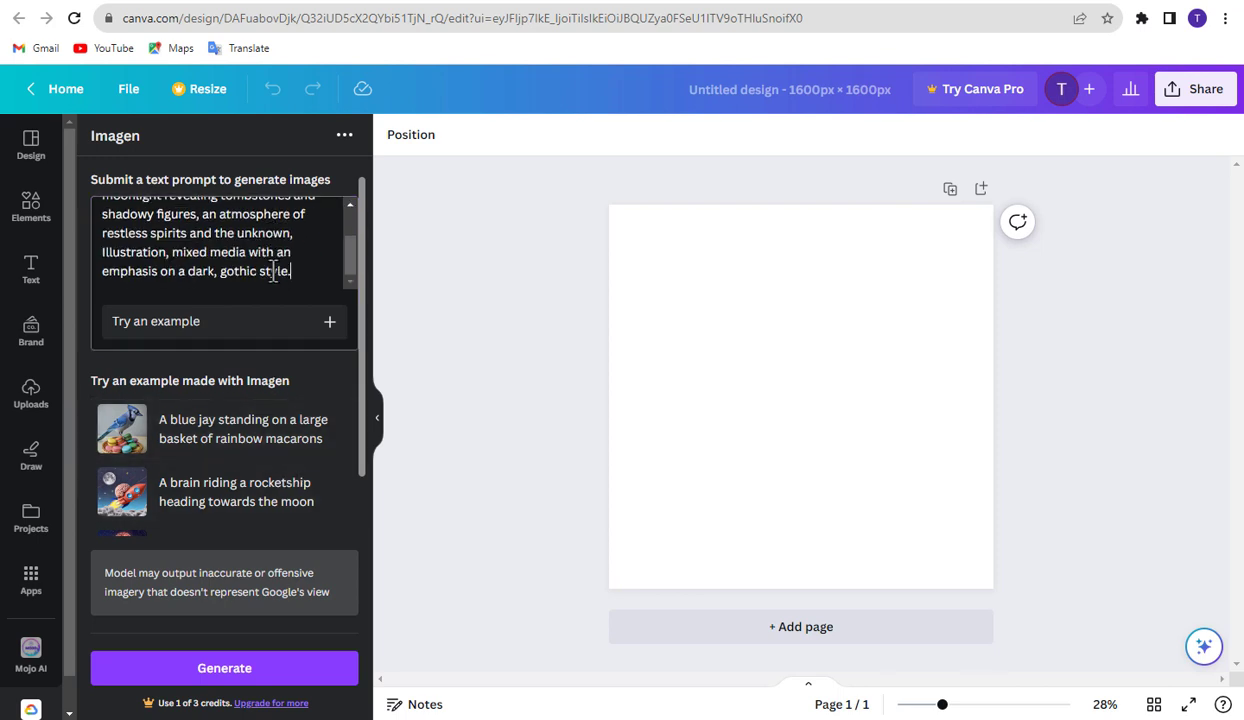
Generate the Imagen images and place the first gothic house on the square page.
{"action": "left_click", "coordinate": [237, 686]}
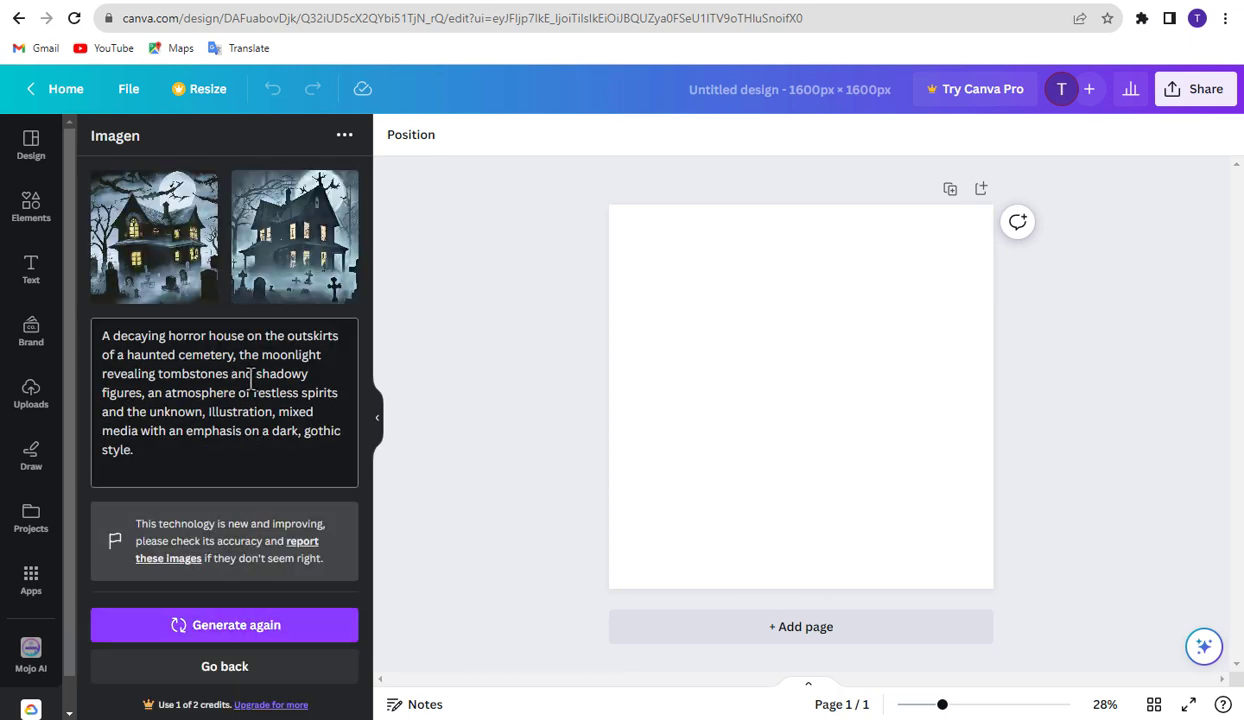
{"action": "mouse_move", "coordinate": [150, 250]}
{"action": "left_mouse_down"}
{"action": "mouse_move", "coordinate": [769, 361]}
{"action": "mouse_move", "coordinate": [636, 403]}
{"action": "mouse_move", "coordinate": [620, 390]}
{"action": "left_mouse_up"}
{"action": "left_click", "coordinate": [487, 358]}
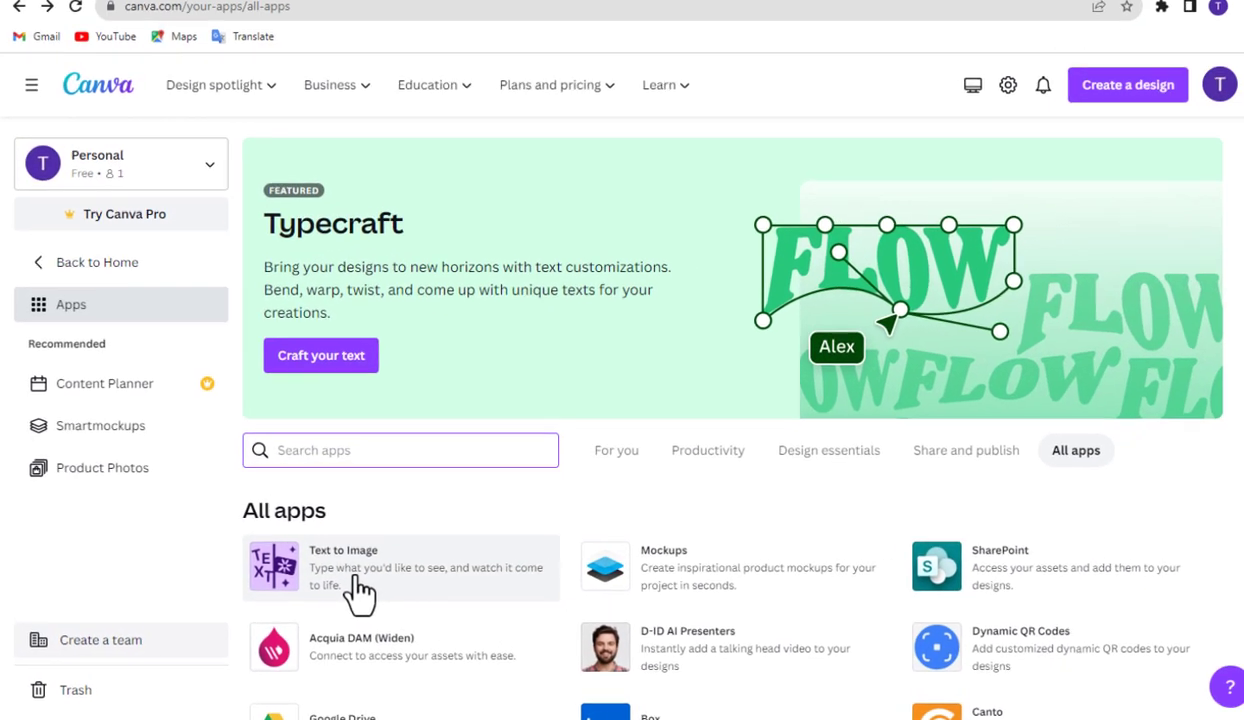
Start a 1600 × 900 Text to Image design and paste Prompt 1's Victorian house description.
{"action": "left_click", "coordinate": [358, 563]}
{"action": "left_click", "coordinate": [945, 553]}
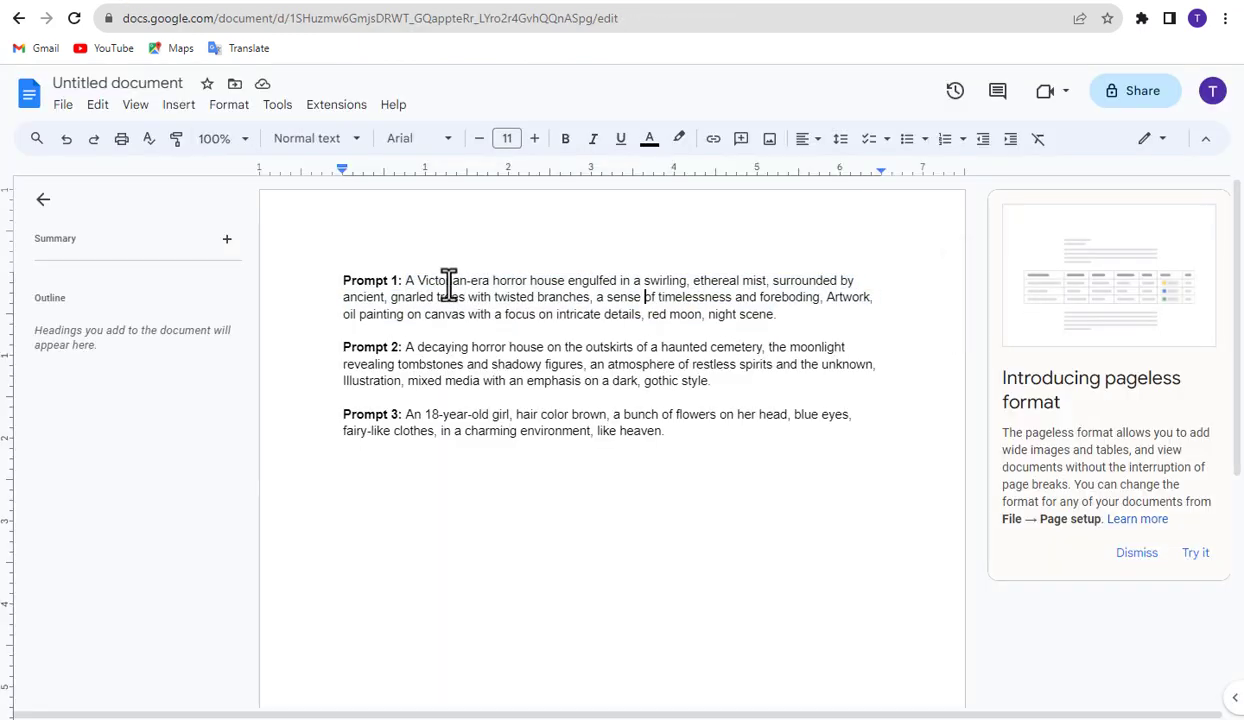
{"action": "mouse_move", "coordinate": [405, 280]}
{"action": "left_mouse_down"}
{"action": "mouse_move", "coordinate": [758, 328]}
{"action": "mouse_move", "coordinate": [778, 316]}
{"action": "left_mouse_up"}
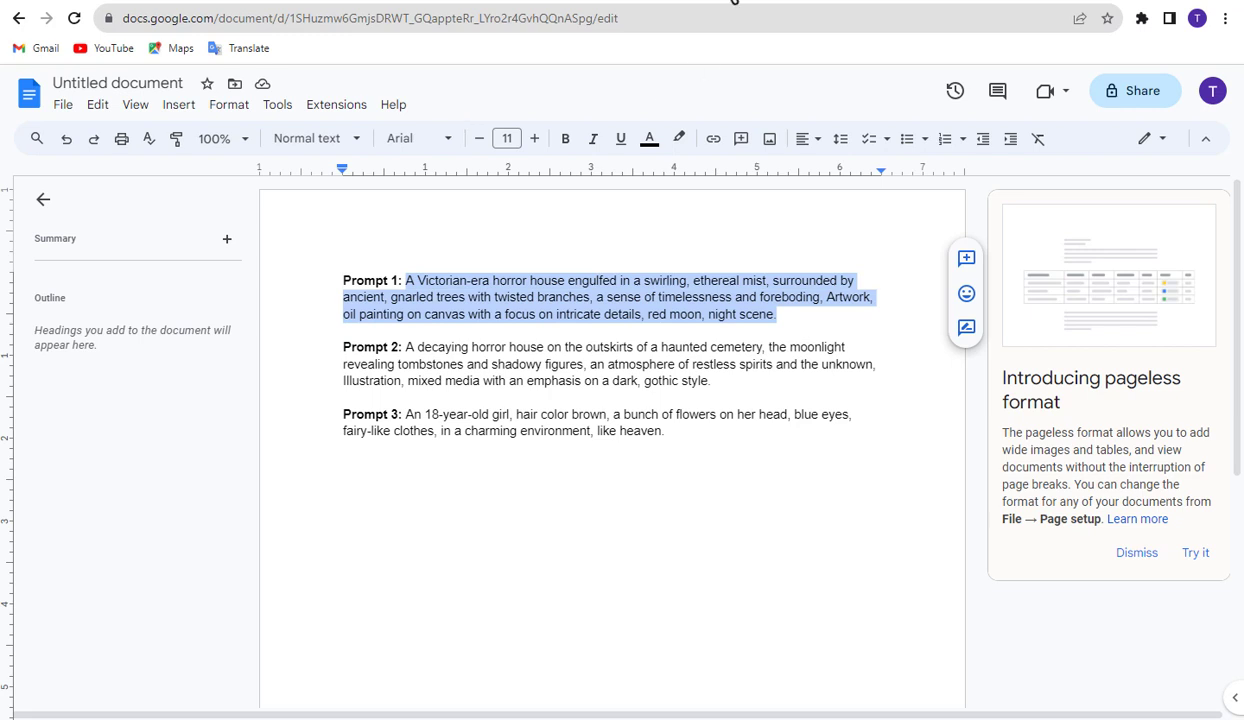
{"action": "key", "text": "ctrl+c"}
{"action": "left_click", "coordinate": [733, 2]}
{"action": "key", "text": "ctrl+v"}
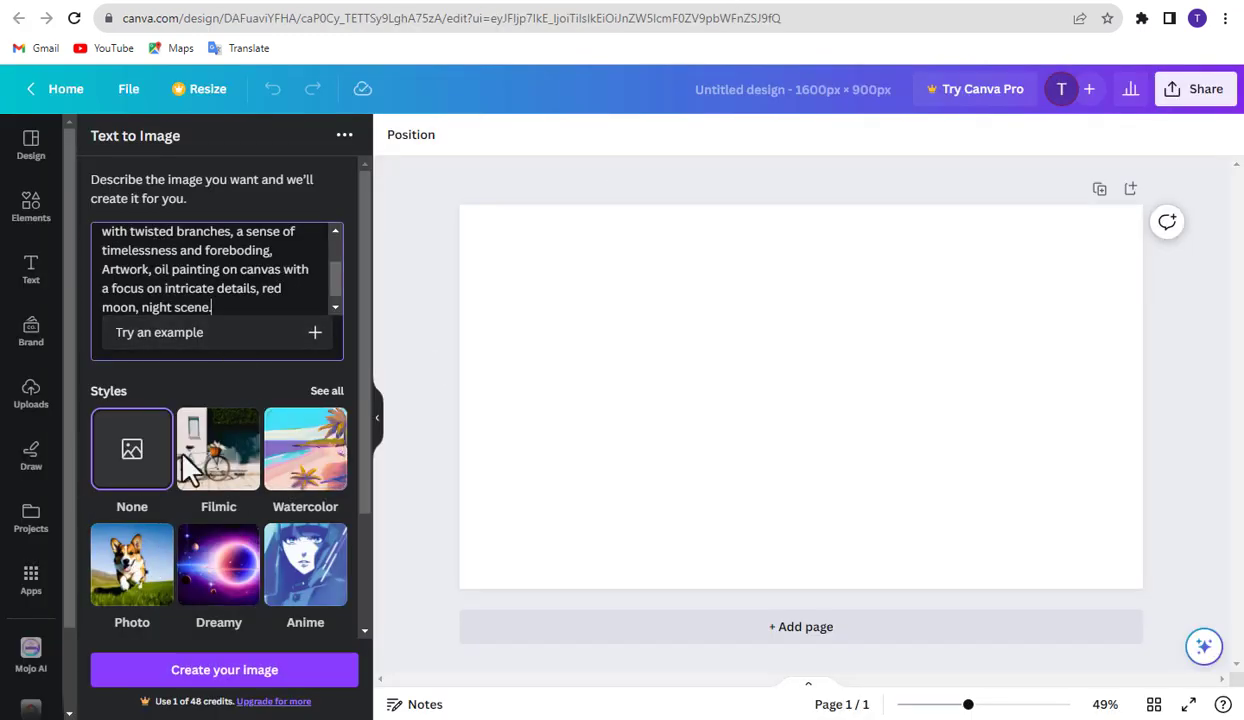
Generate Dreamy-style landscape Victorian house images and drag one into the page's middle.
{"action": "left_click", "coordinate": [147, 585]}
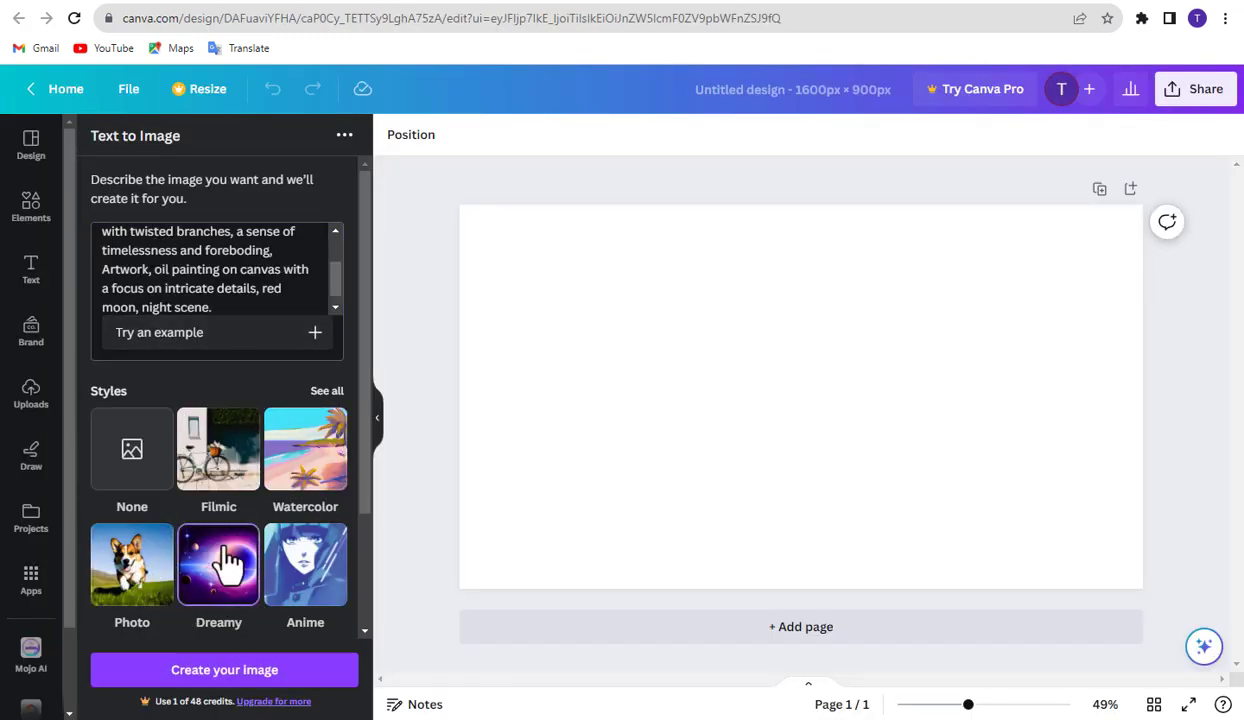
{"action": "left_click", "coordinate": [214, 675]}
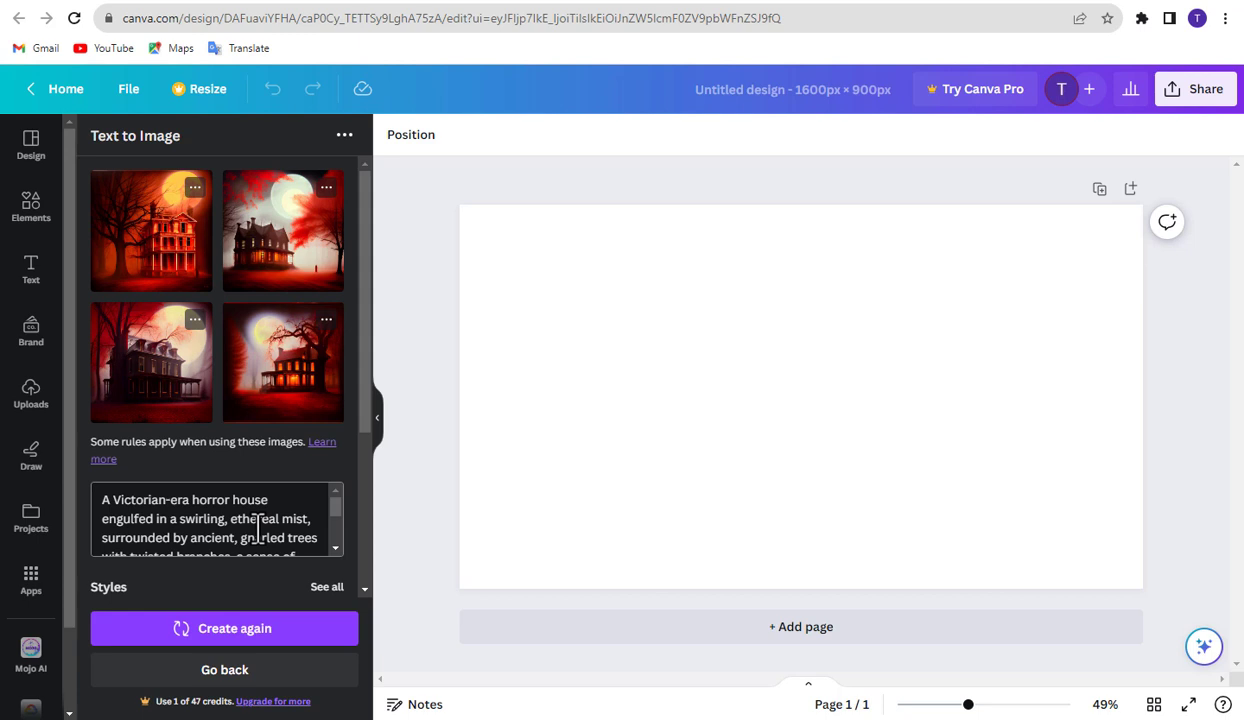
{"action": "left_click", "coordinate": [200, 669]}
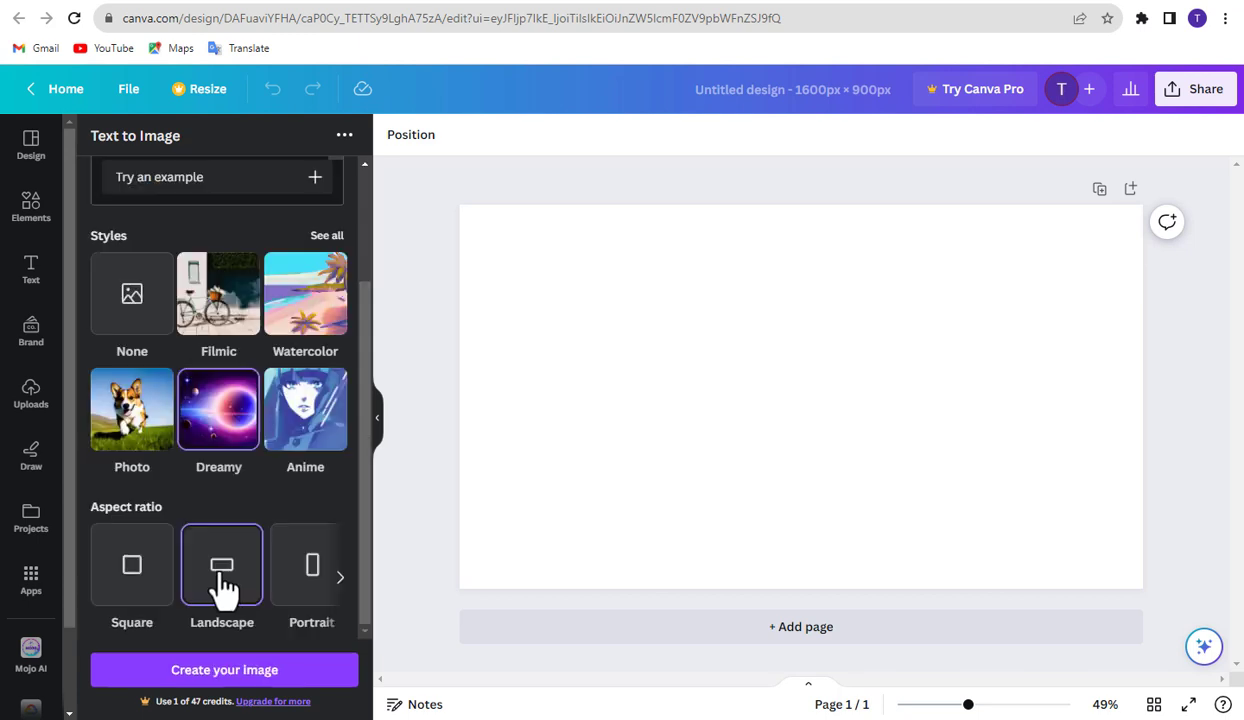
{"action": "left_click", "coordinate": [209, 672]}
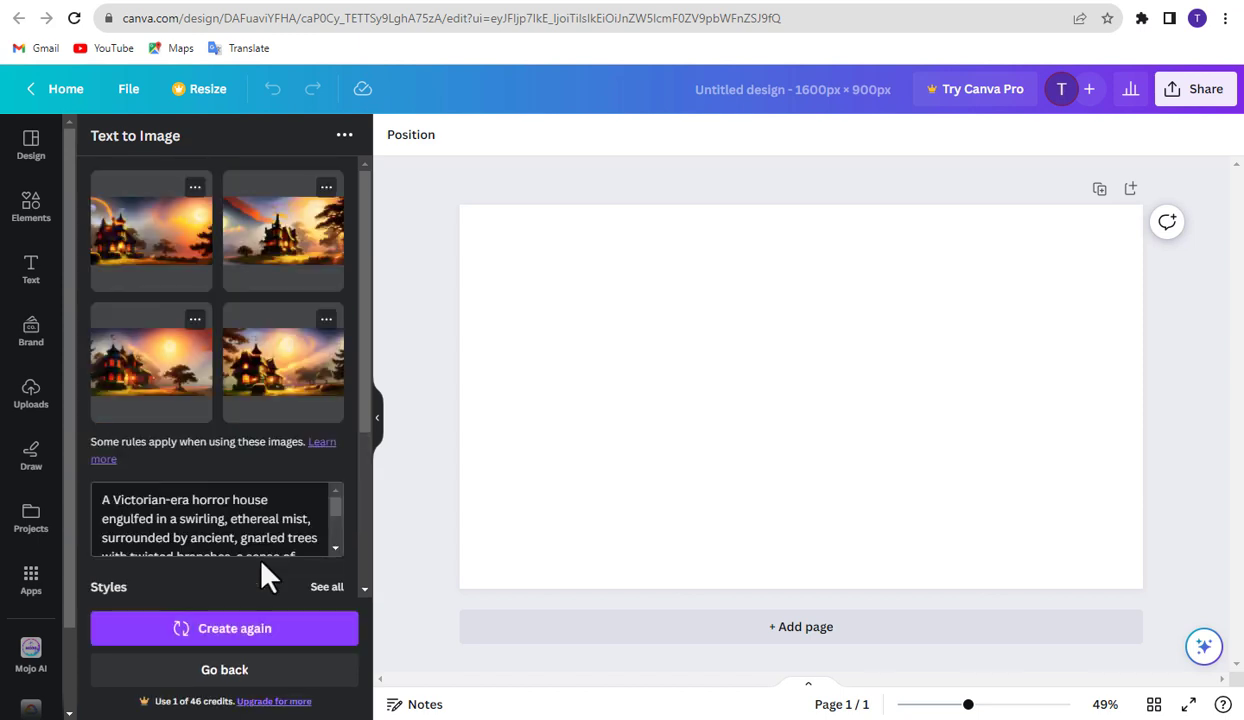
{"action": "left_click_drag", "start_coordinate": [151, 362], "coordinate": [758, 417]}
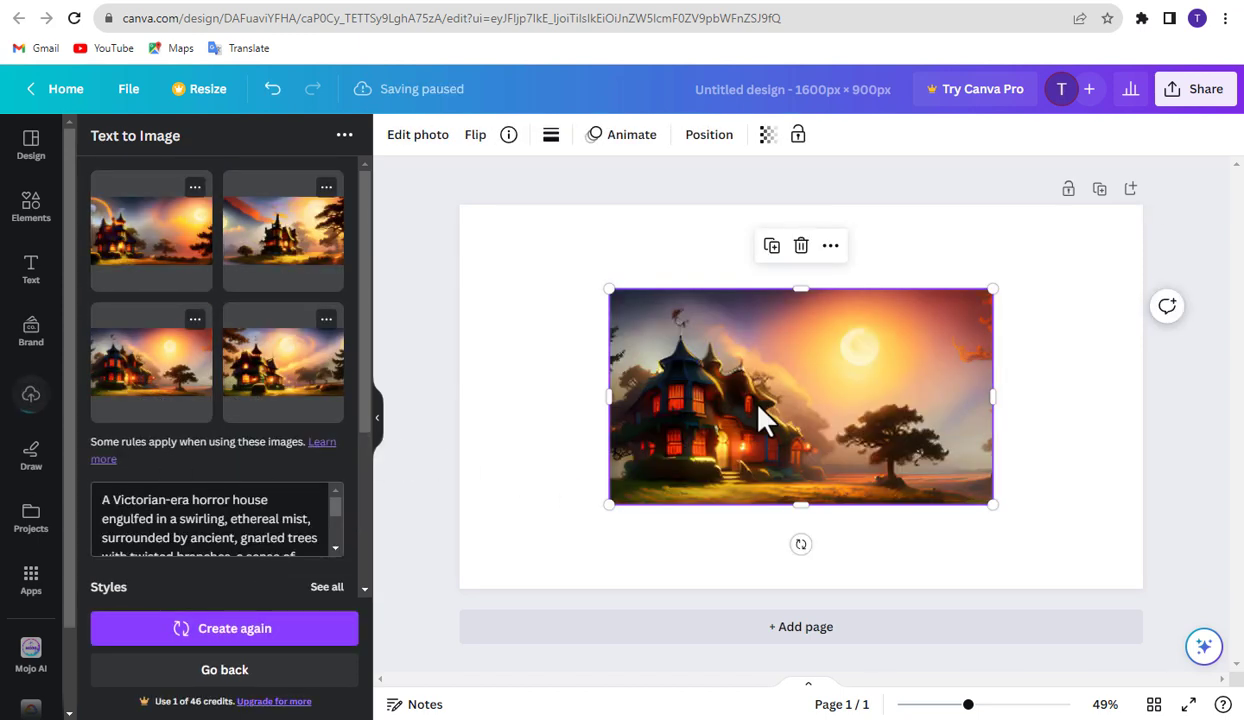